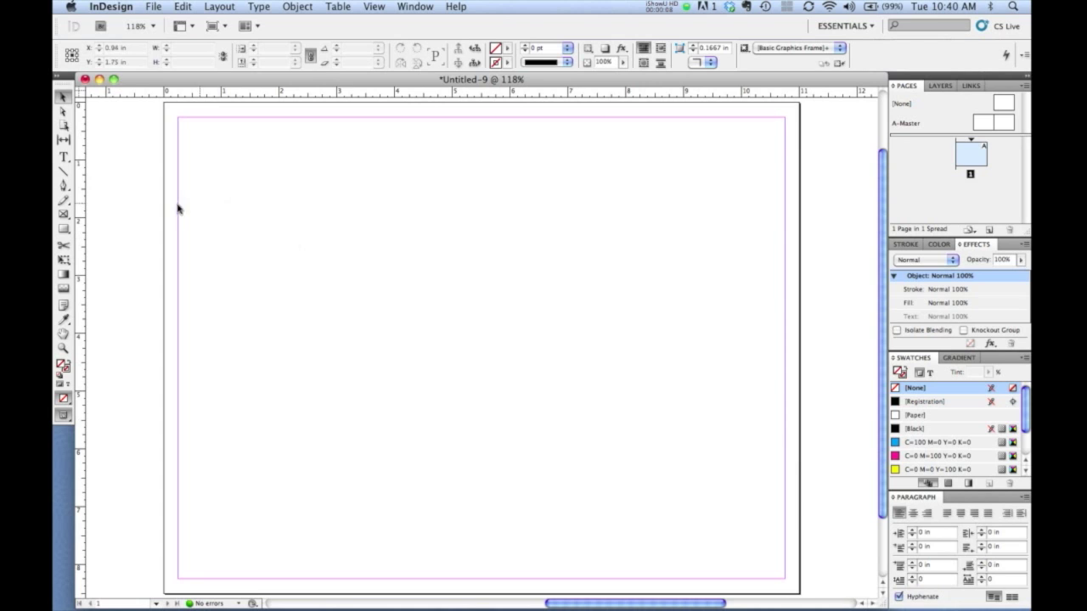
Step: Draw a tall 3 × 7.46 in rectangle and fill it with a new C=15 M=100 Y=100 K=0-to-[Black] gradient swatch
click(62, 229)
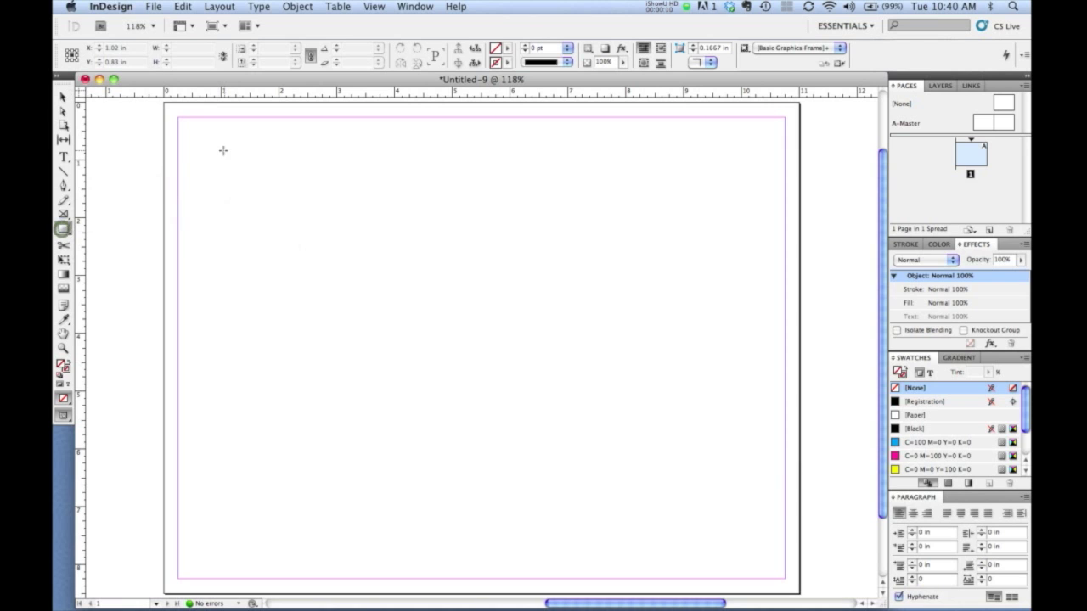
drag(196, 137, 370, 568)
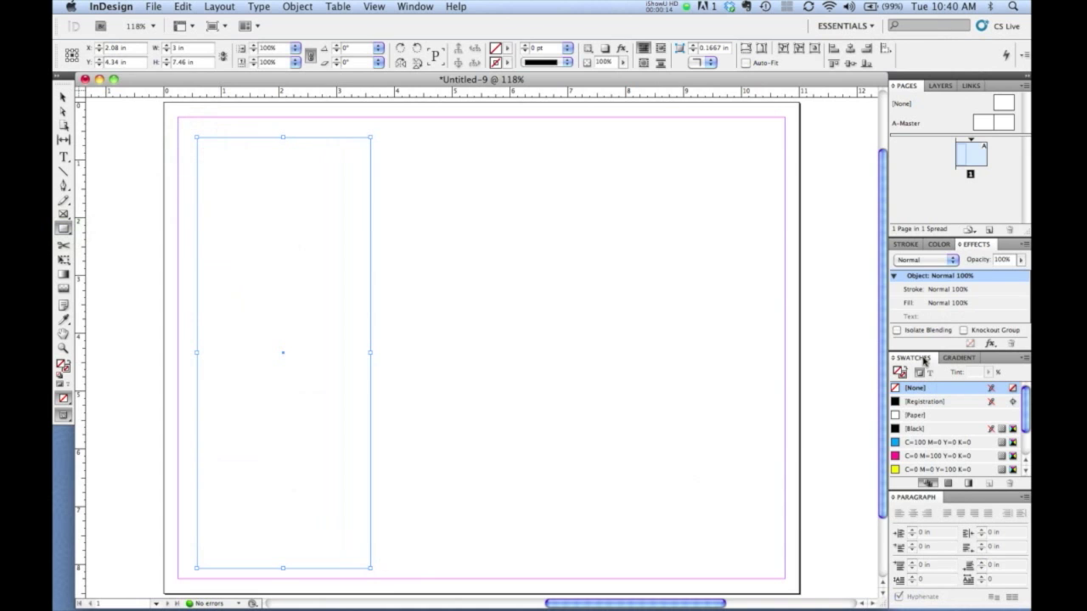
click(1024, 361)
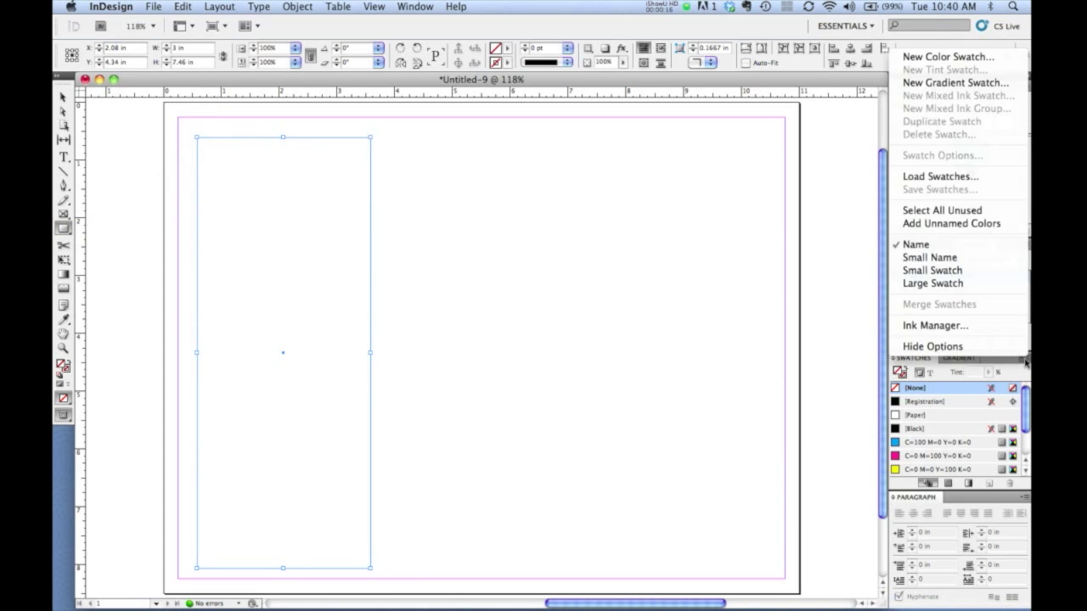
click(954, 83)
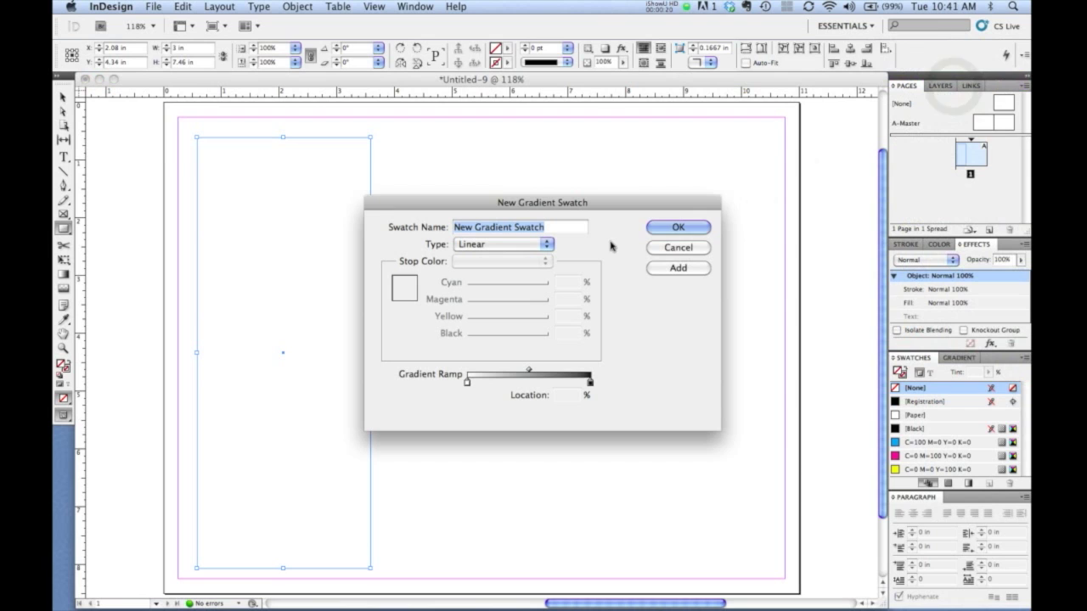
click(466, 382)
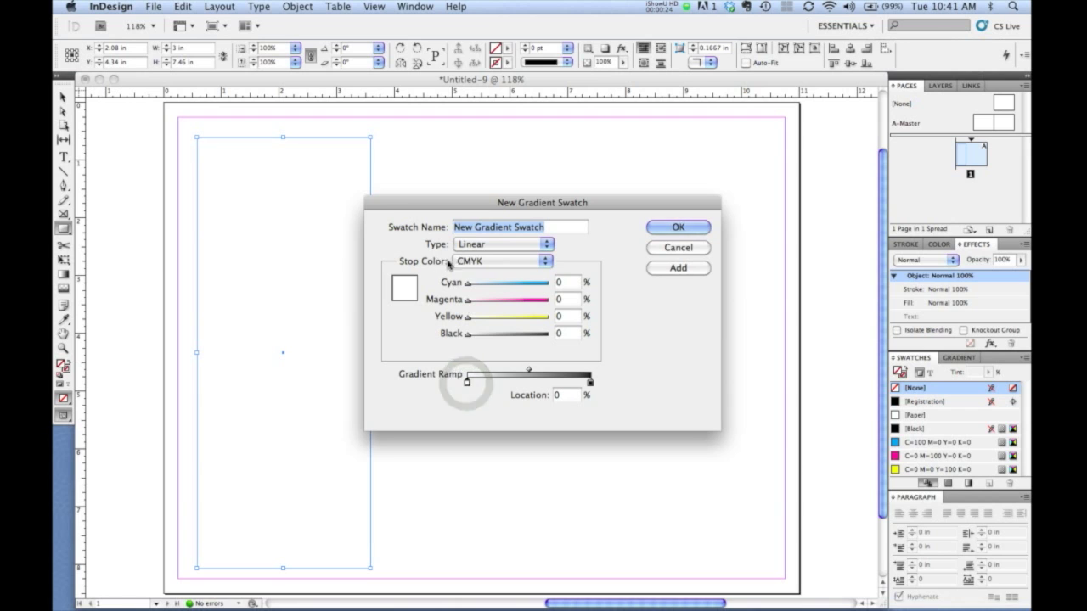
click(477, 262)
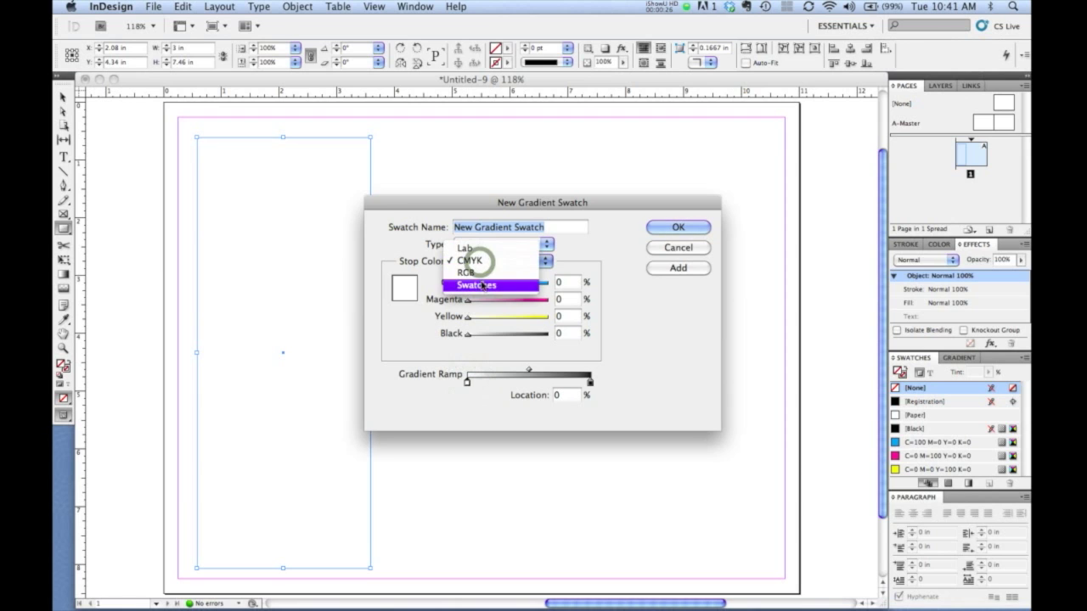
click(479, 286)
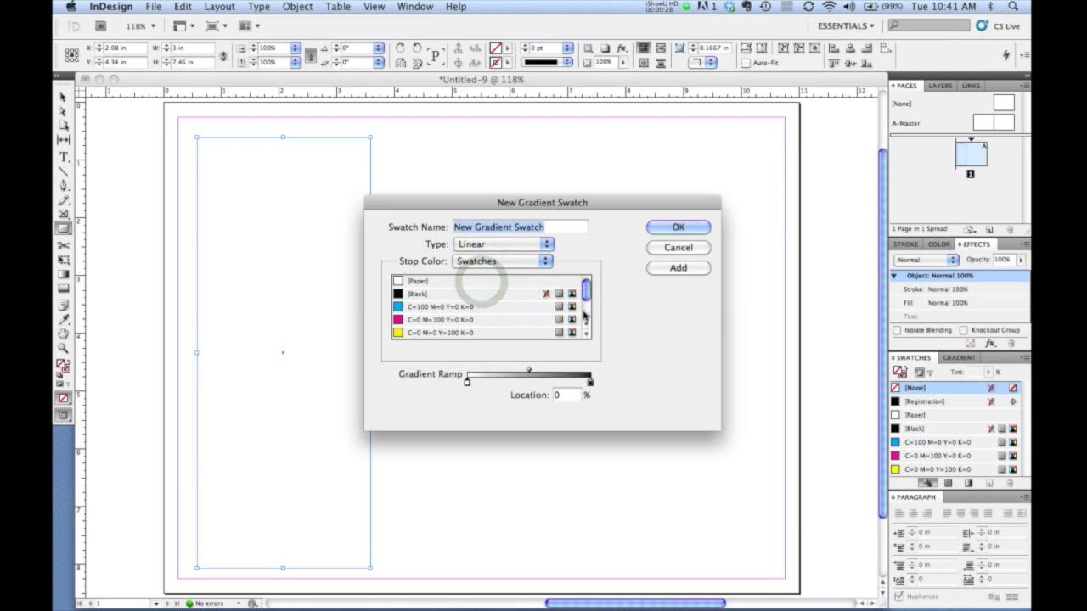
click(585, 314)
click(401, 294)
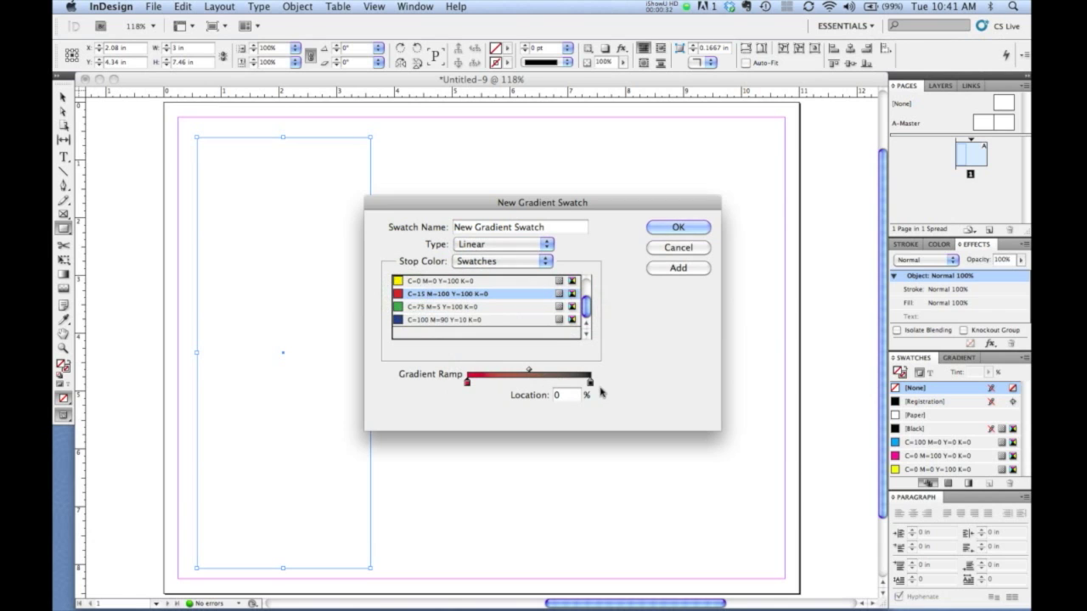
click(590, 385)
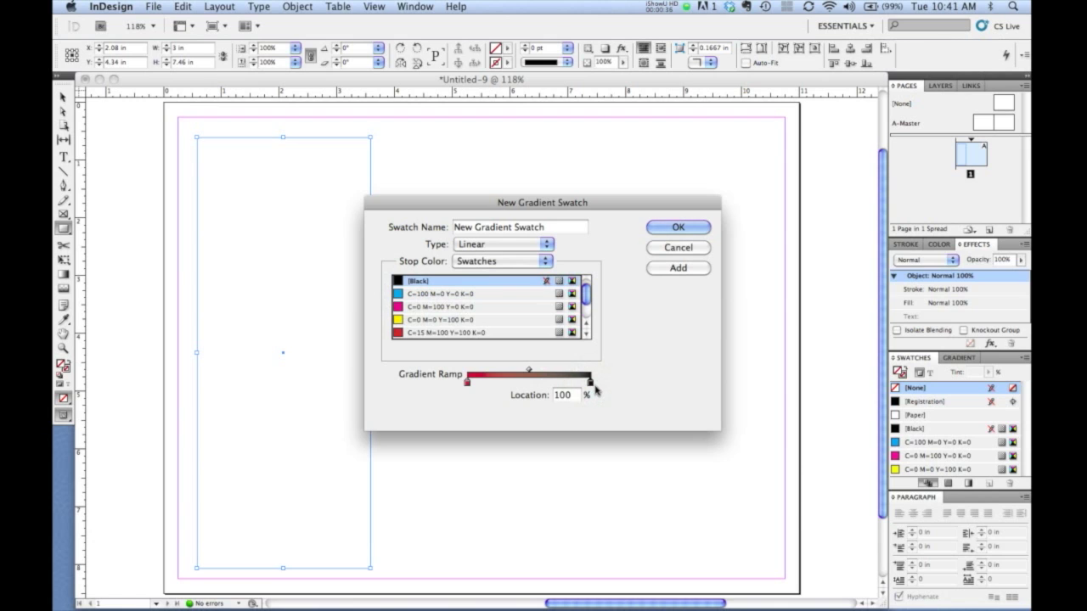
click(678, 227)
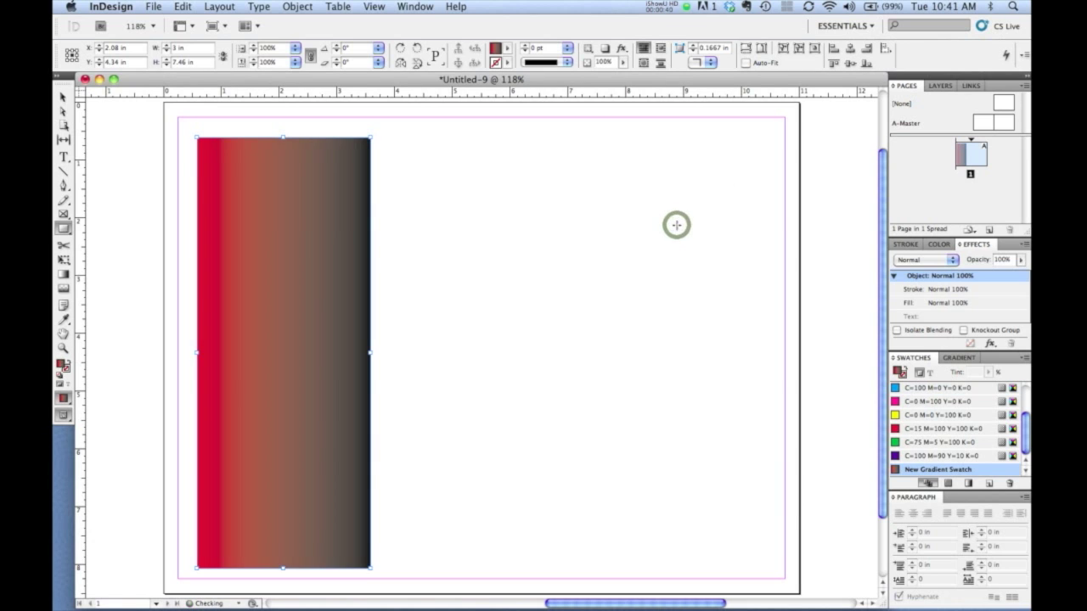
Step: Set the rectangle's gradient angle to 90° so it runs from red at the bottom to black at the top
click(957, 357)
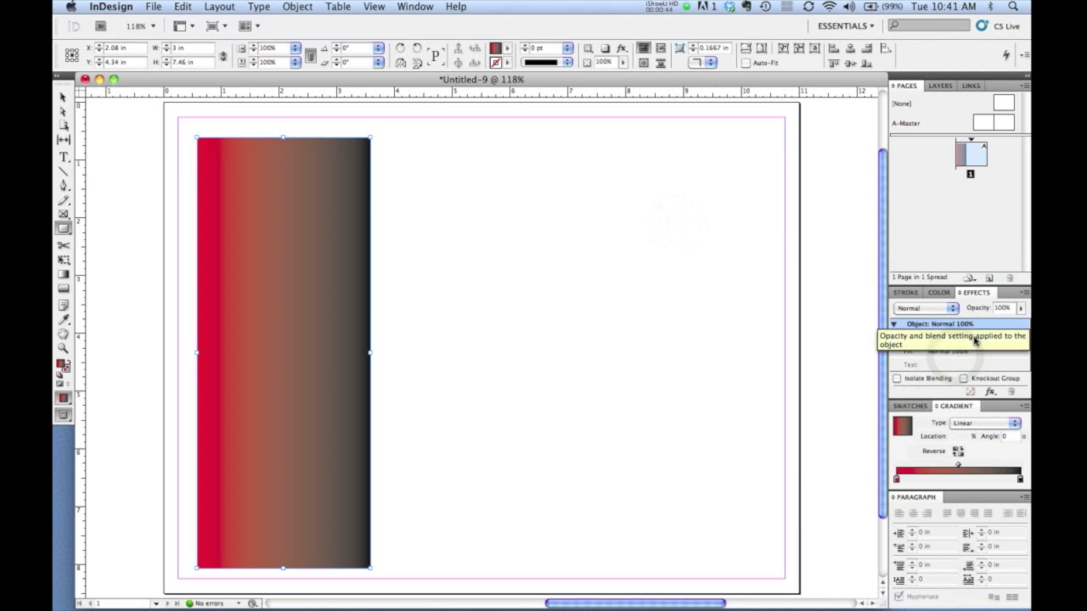
click(987, 437)
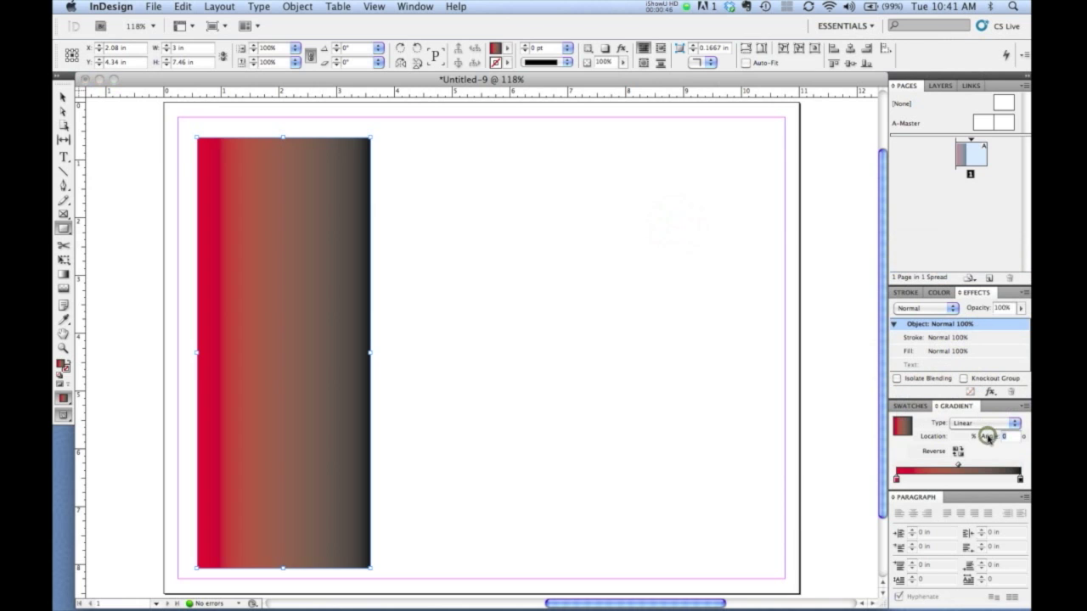
text(90)
key(Return)
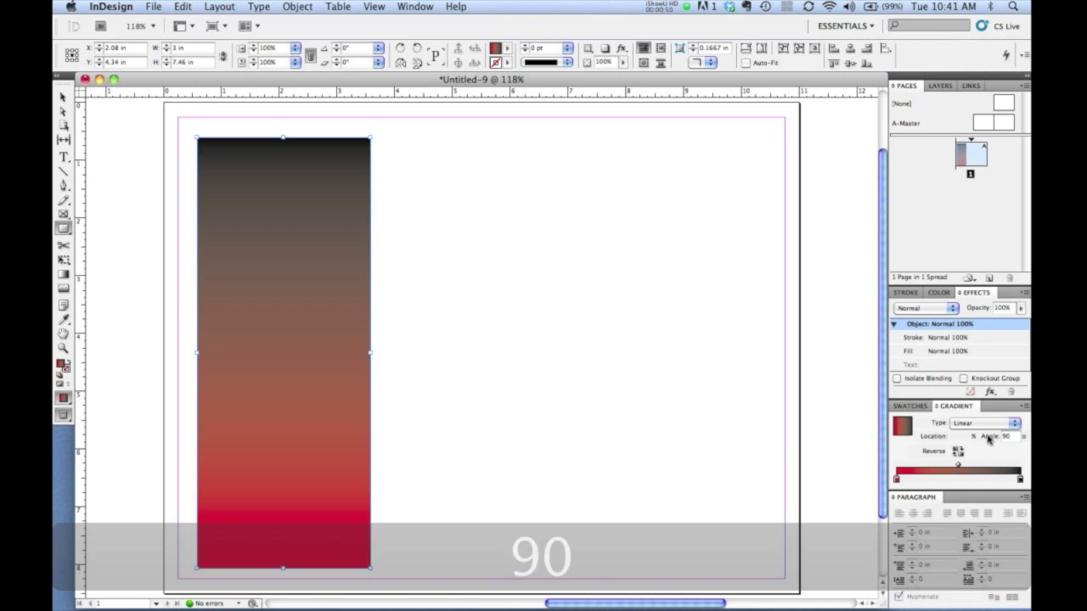
click(913, 407)
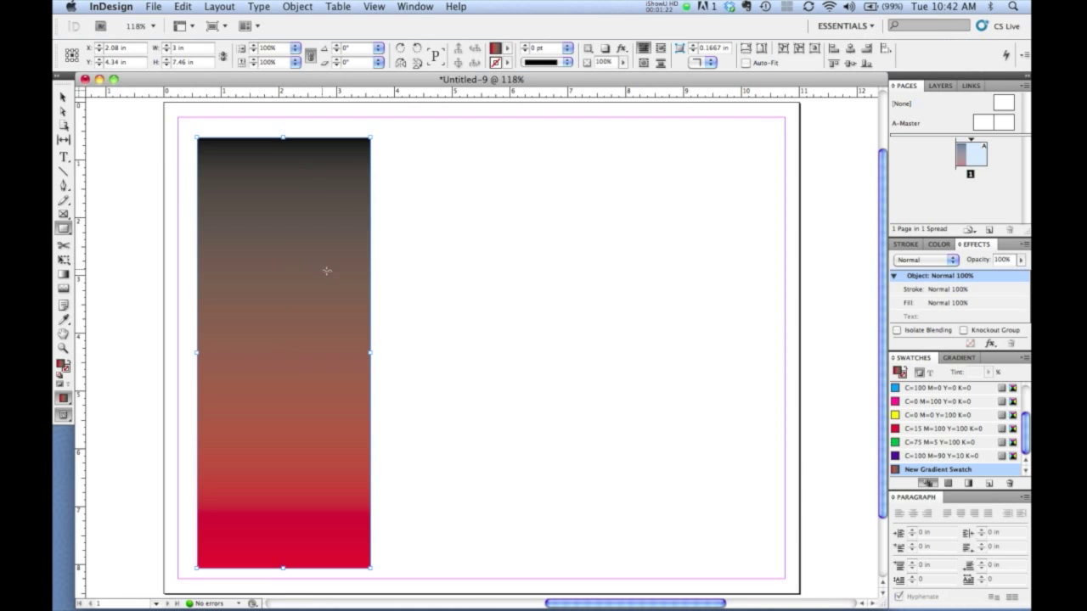
Step: Duplicate the C=15 M=100 Y=100 K=0 swatch and raise the copy's Black to 100%
click(567, 330)
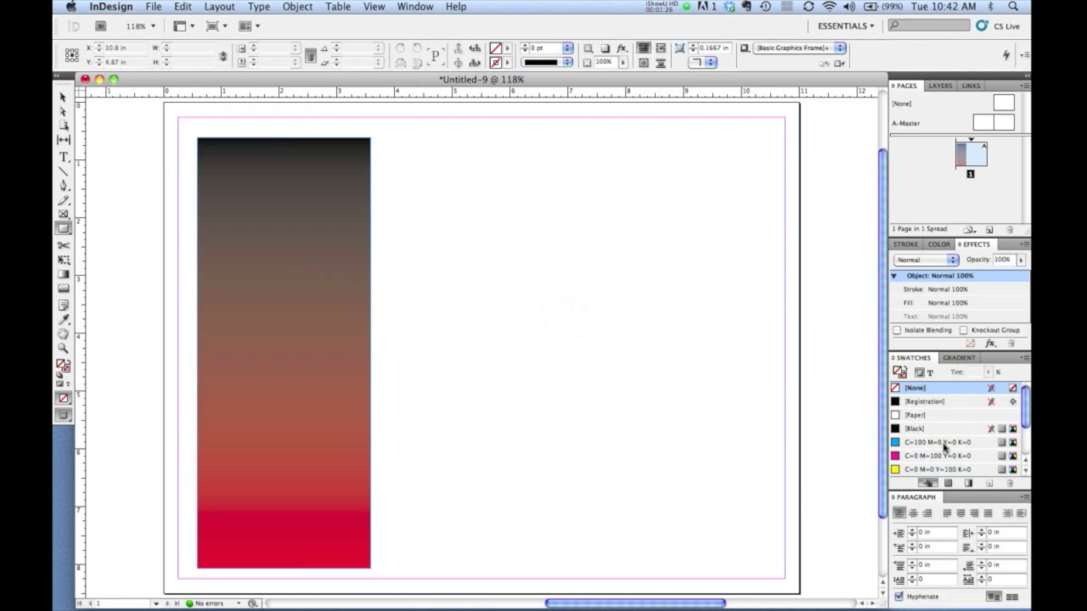
scroll(1024, 452, down, 3)
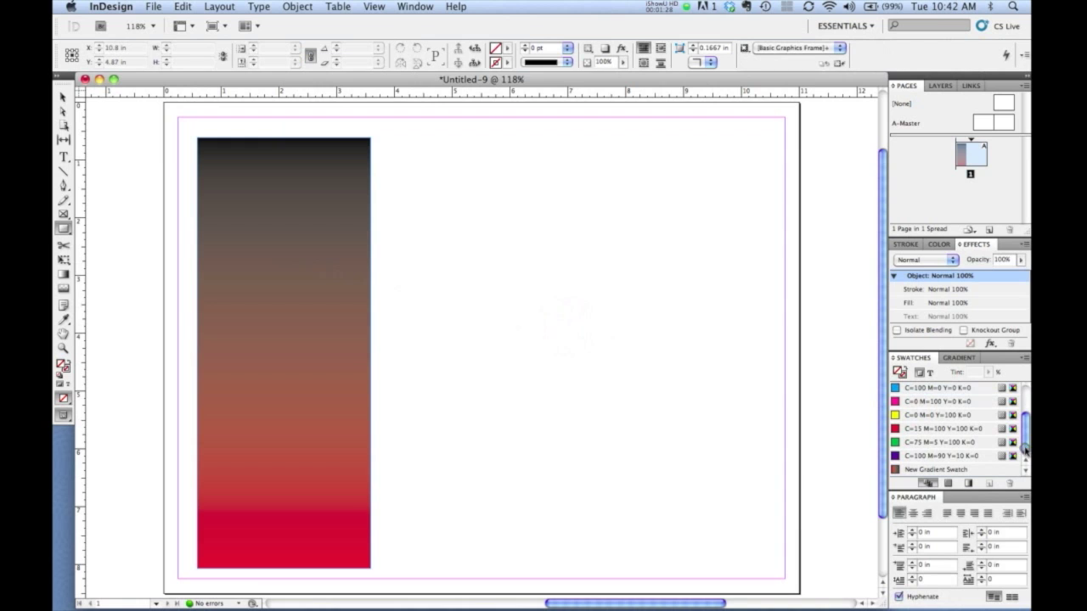
click(954, 430)
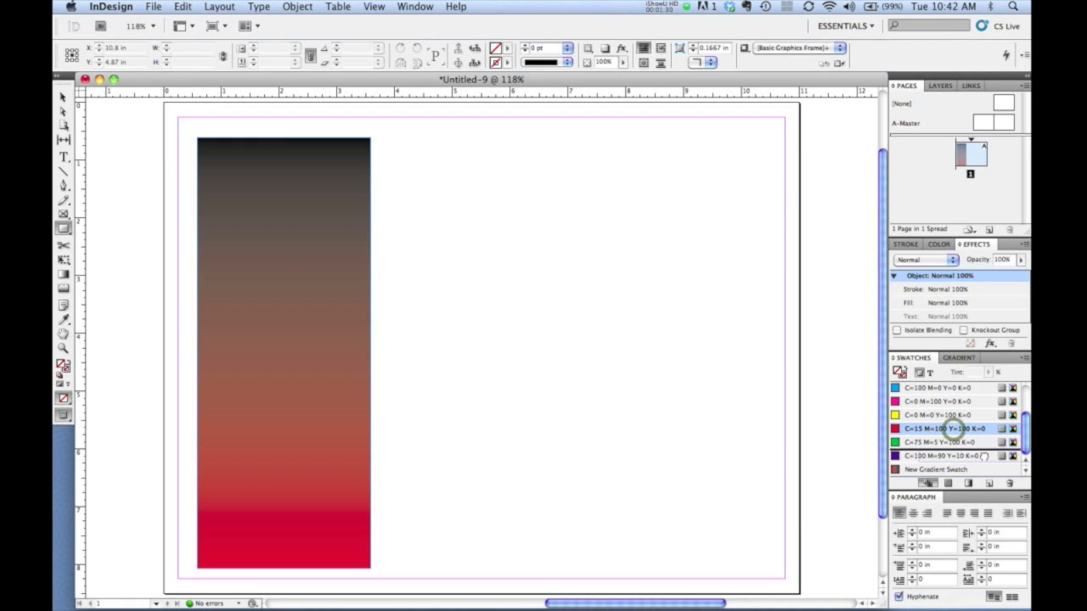
click(992, 484)
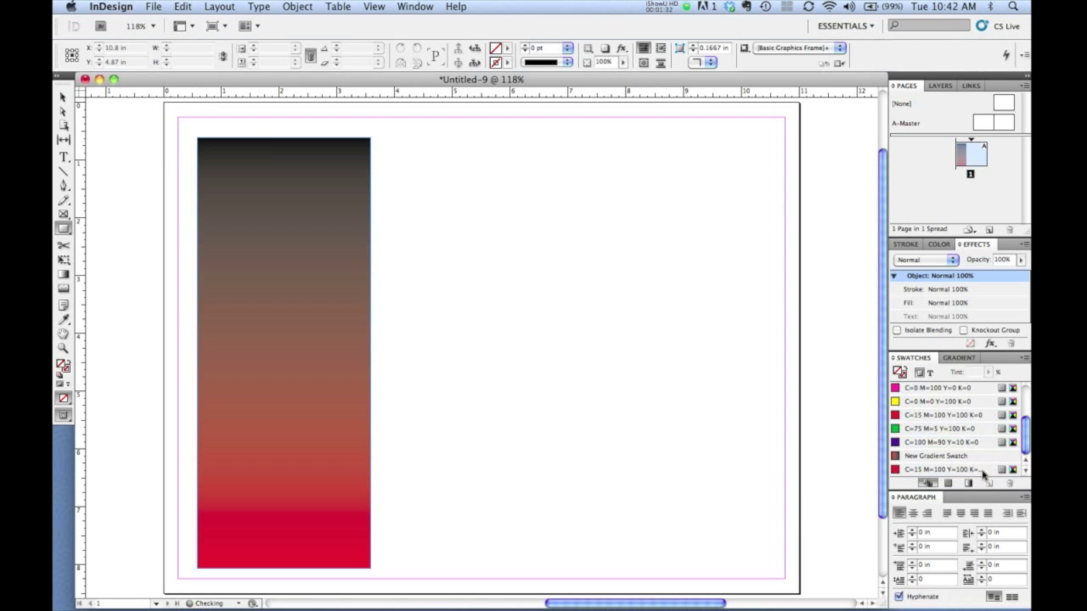
double_click(955, 470)
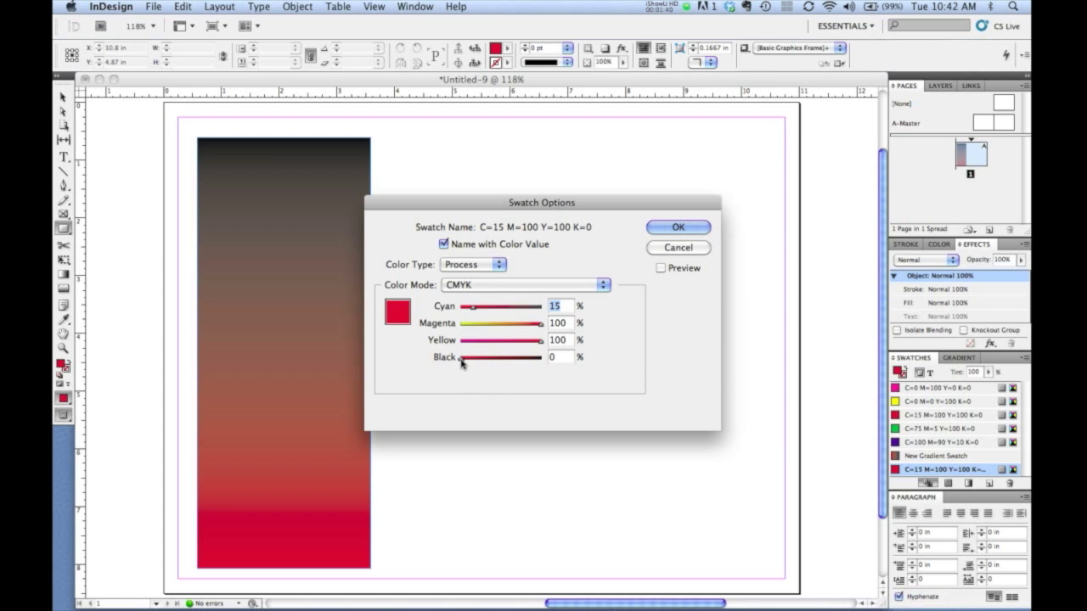
drag(461, 359, 540, 360)
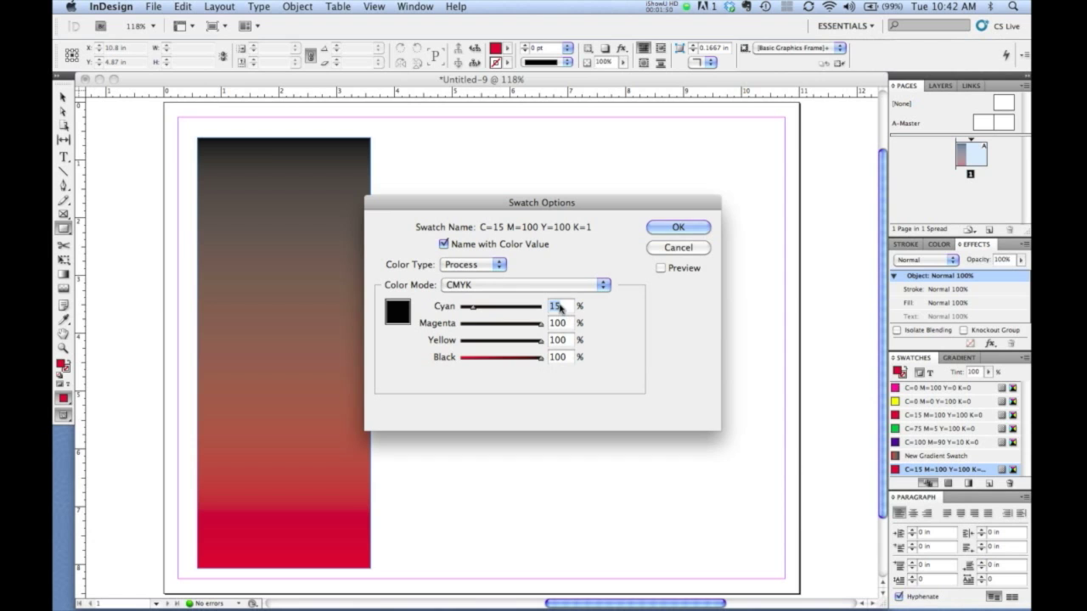
click(663, 230)
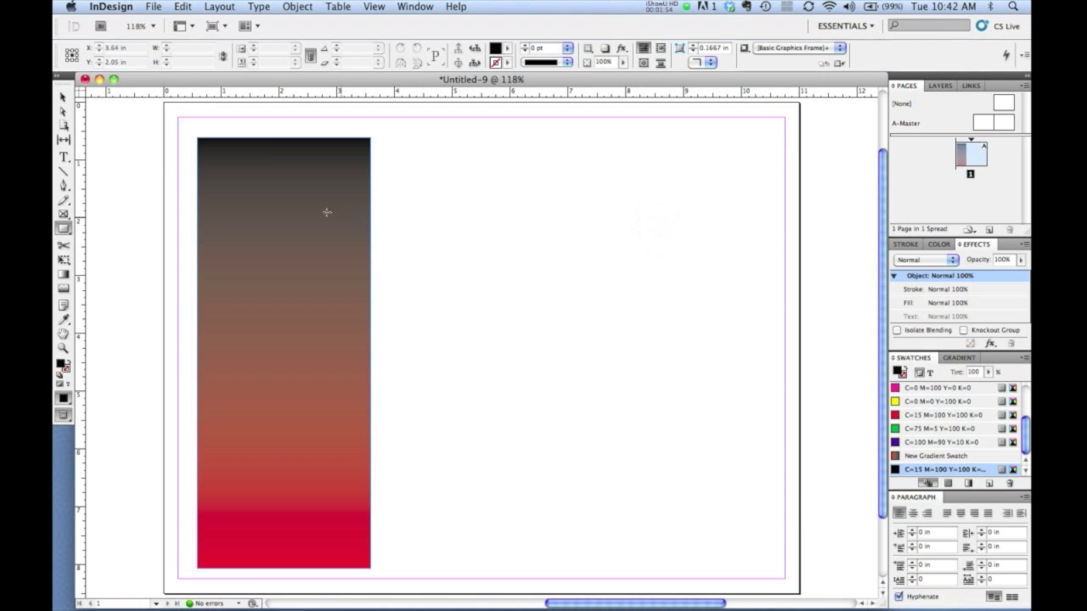
Step: Alt-drag a copy of the gradient rectangle to the right of the original
drag(250, 211, 448, 222)
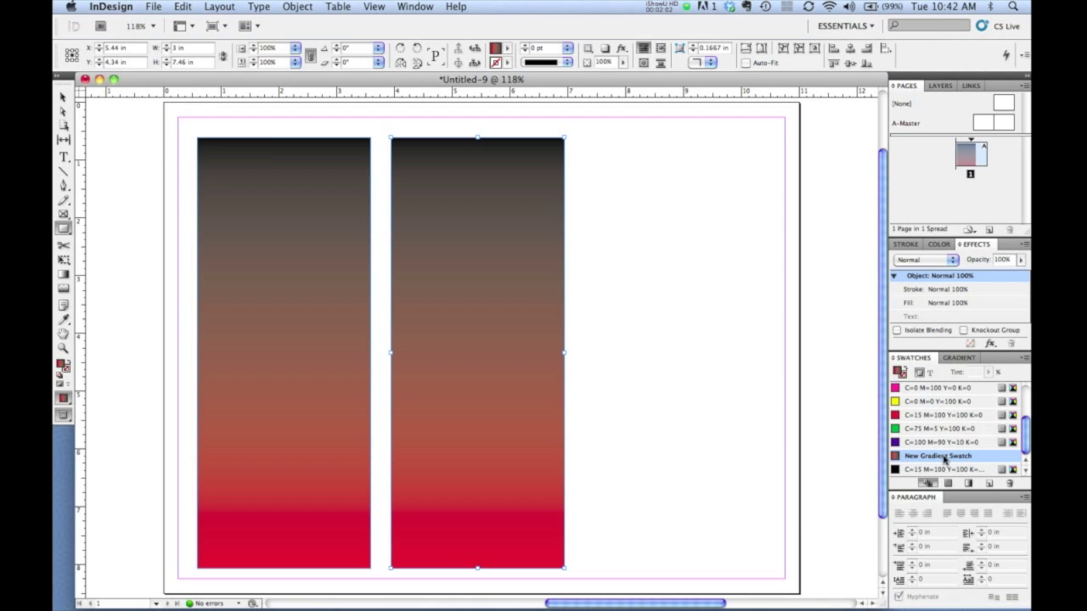
double_click(944, 460)
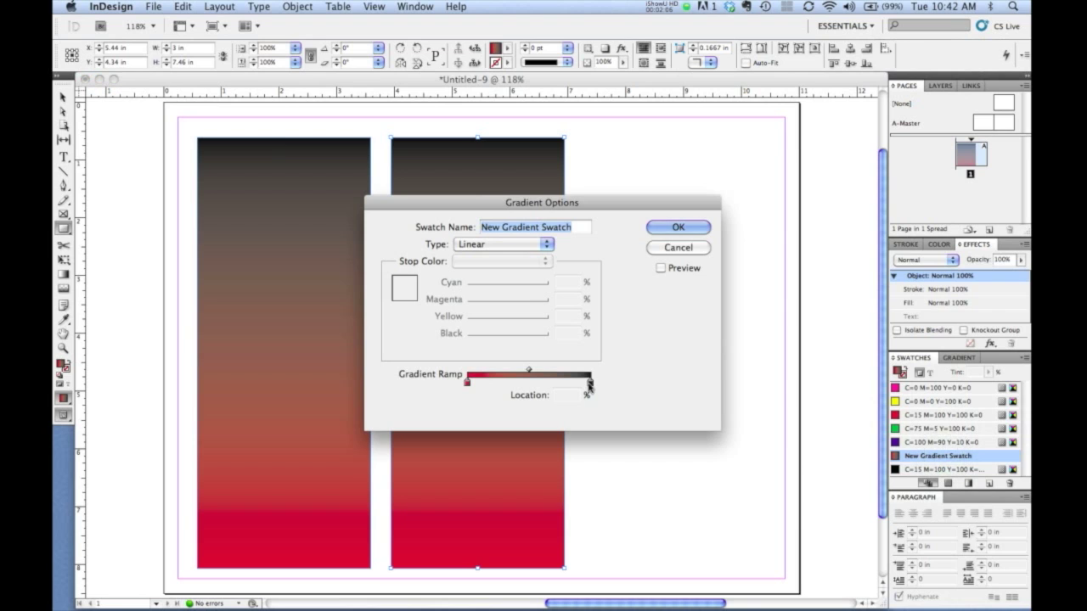
click(701, 246)
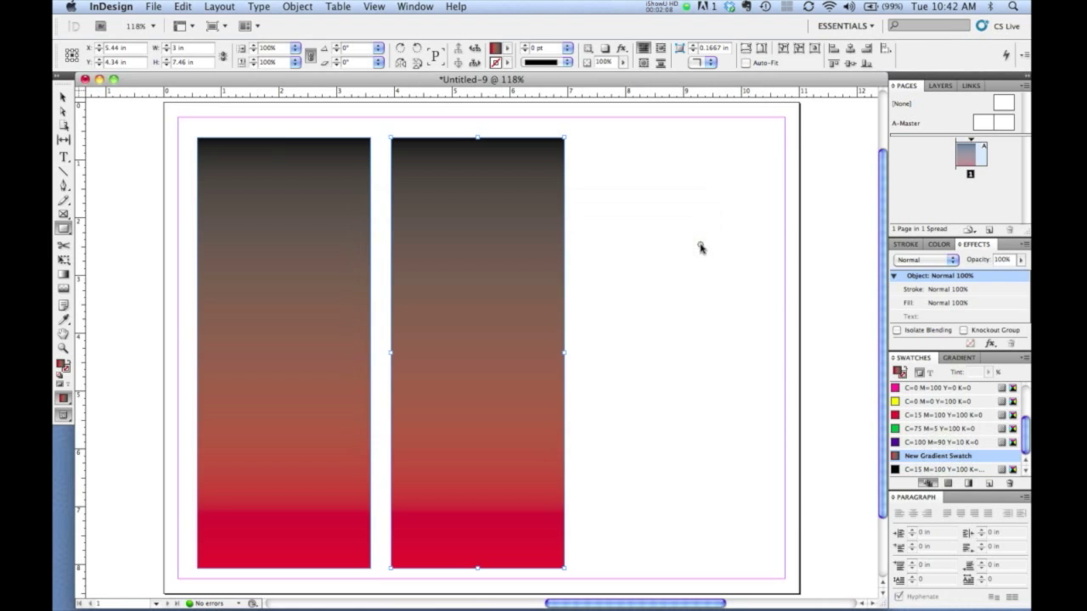
Step: Duplicate New Gradient Swatch and apply New Gradient Swatch copy to the right rectangle
drag(993, 456, 990, 484)
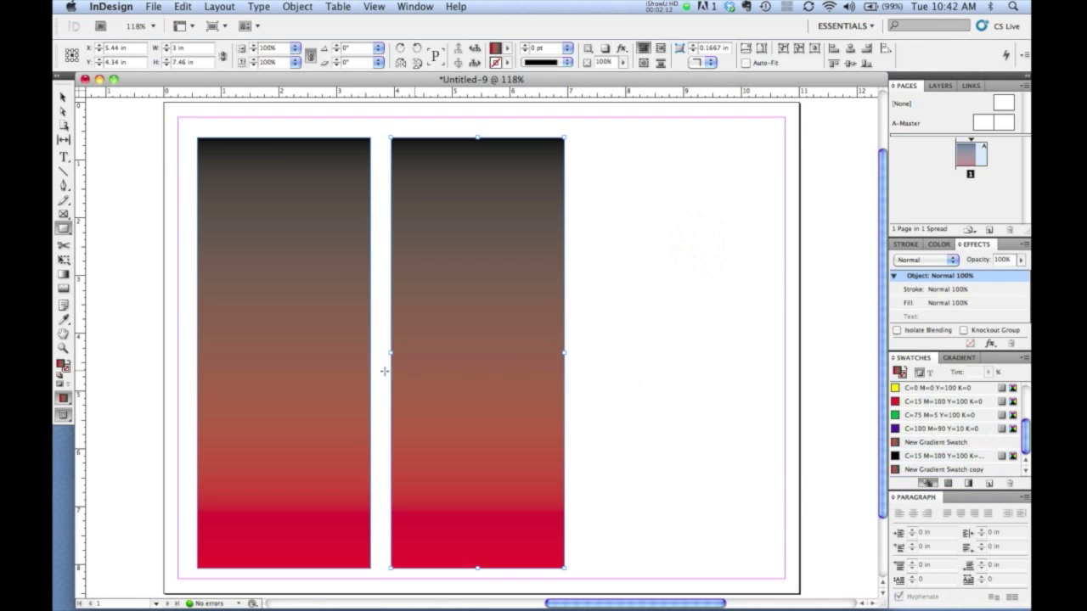
click(327, 372)
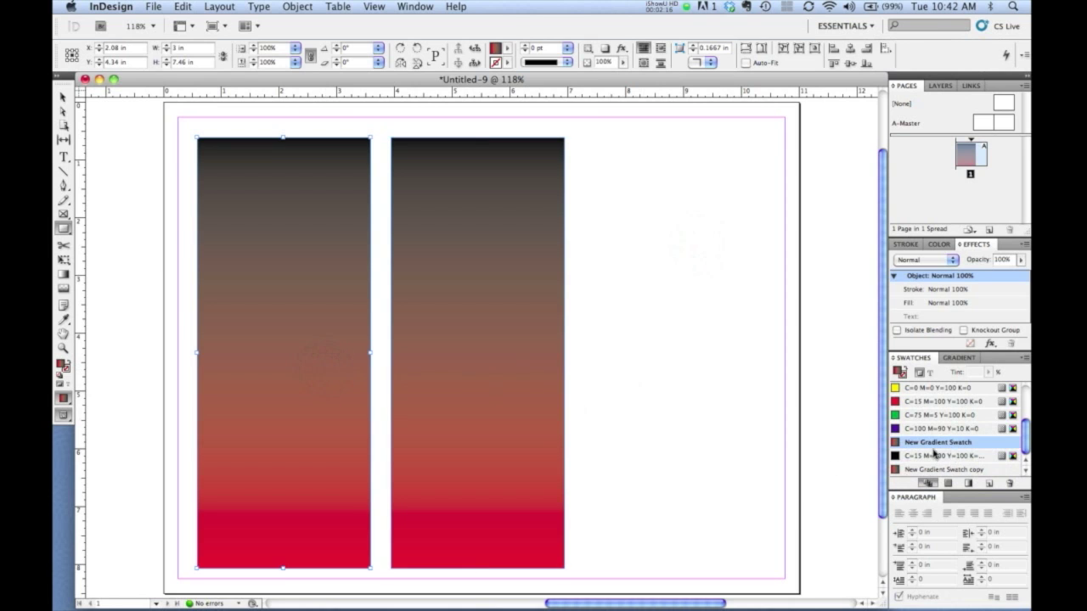
click(505, 396)
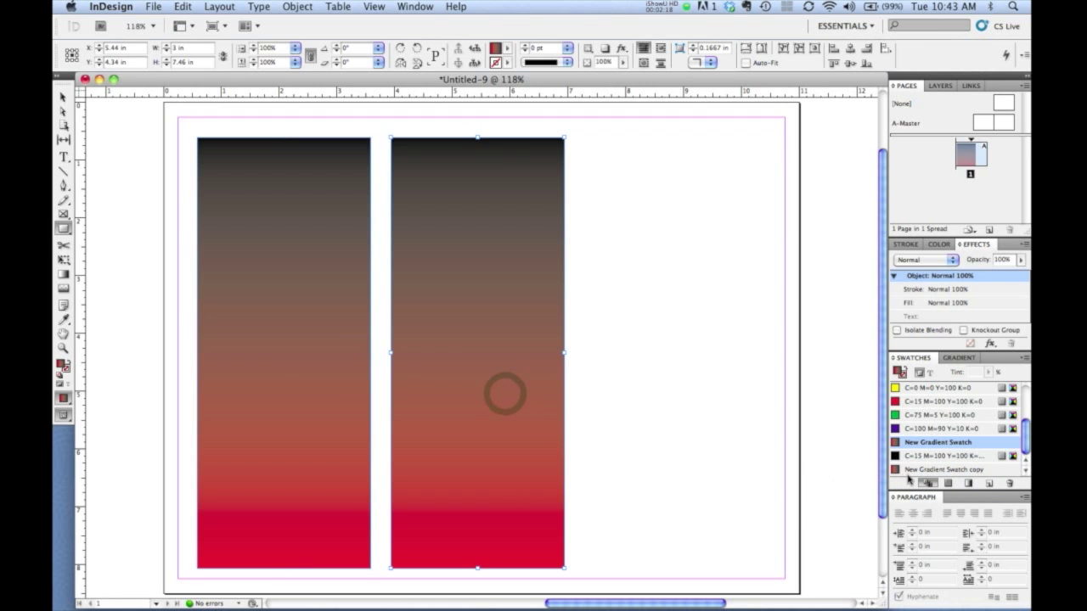
click(921, 472)
double_click(923, 473)
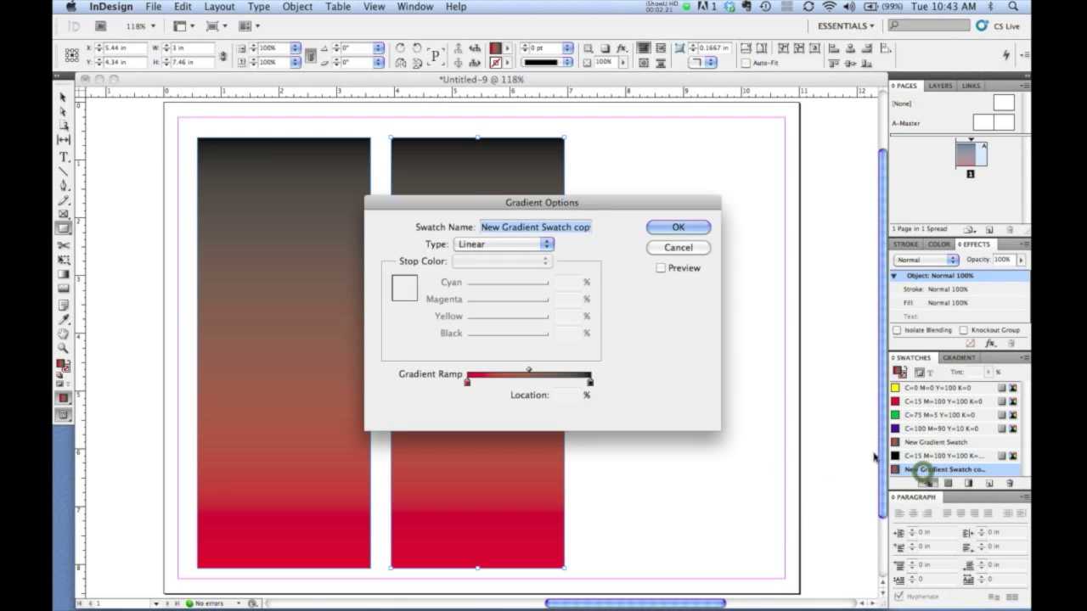
Step: Change the copy's end stop to rich black C=15 M=100 Y=100 K=100 and apply it
click(590, 383)
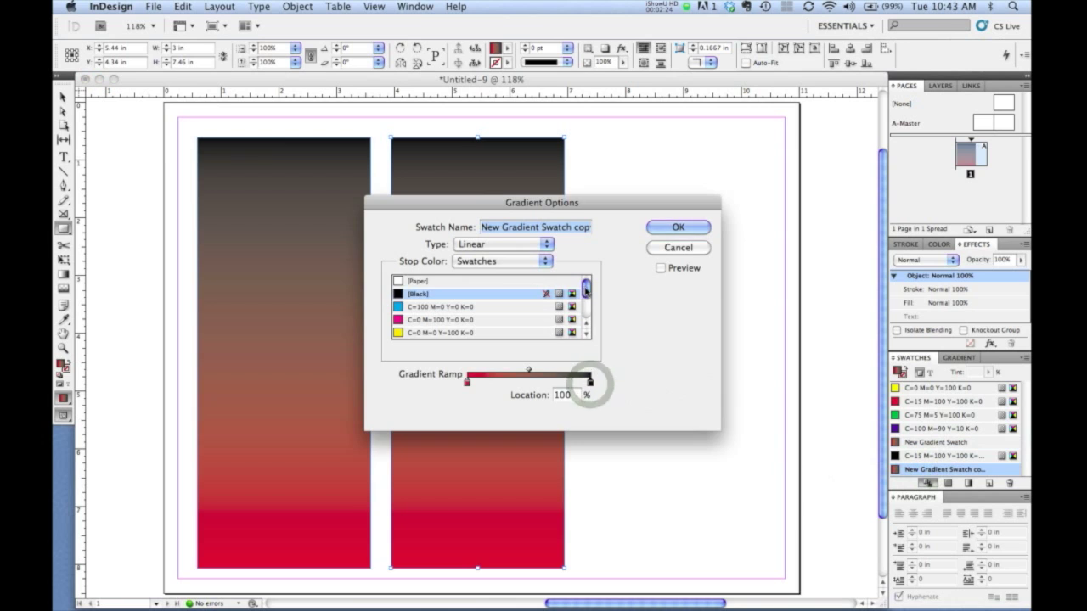
drag(584, 289, 591, 321)
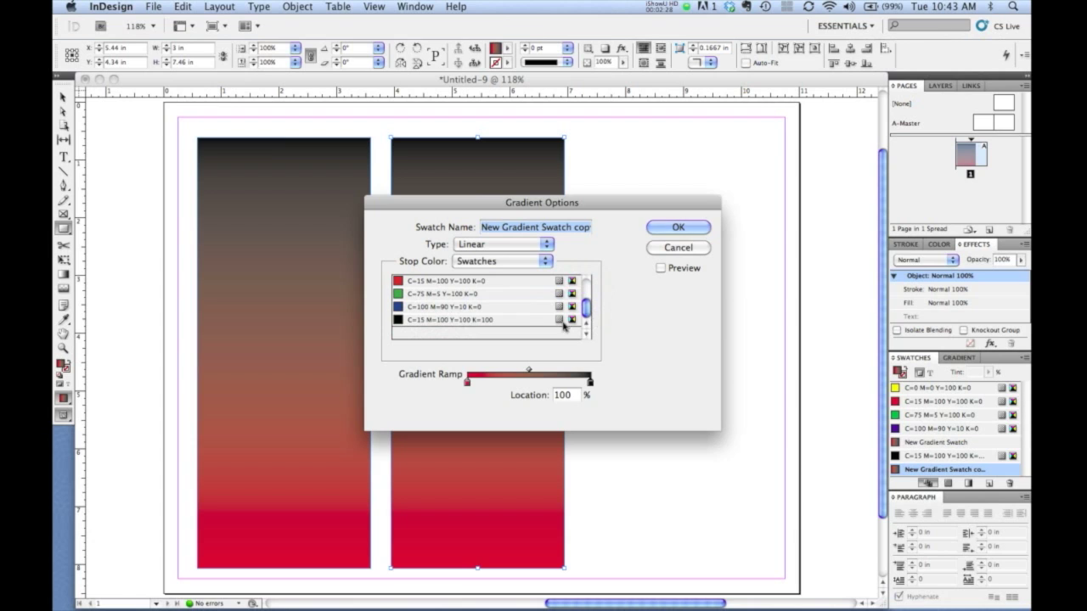
click(448, 320)
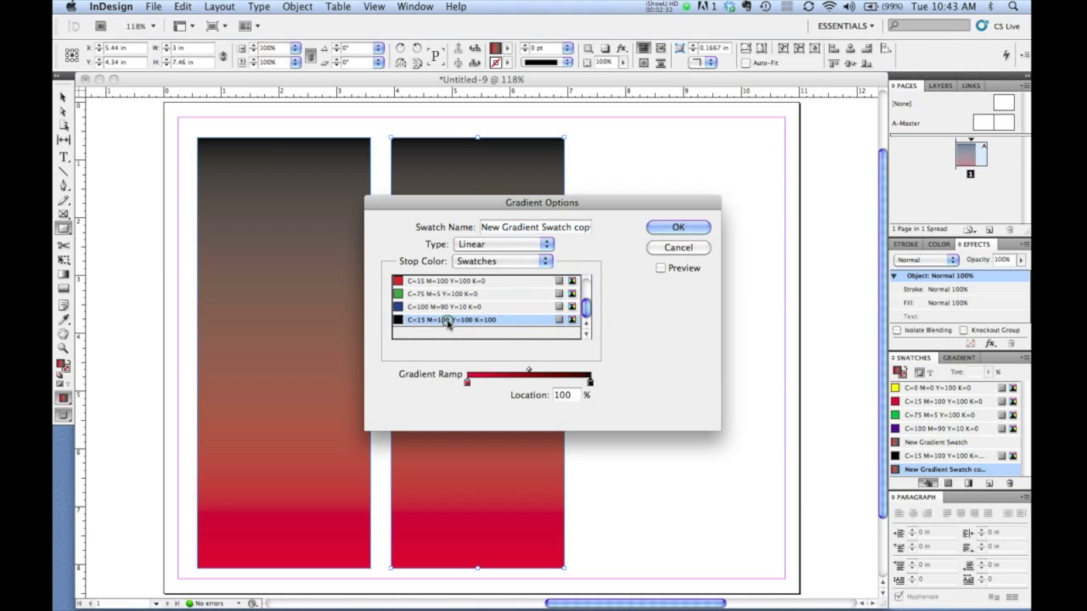
click(661, 230)
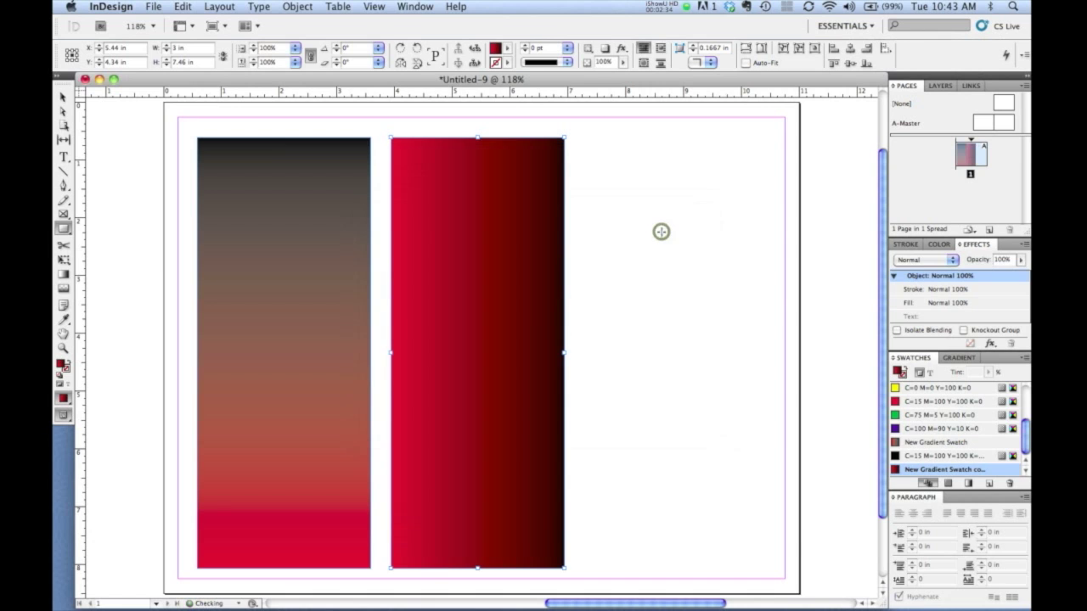
click(958, 357)
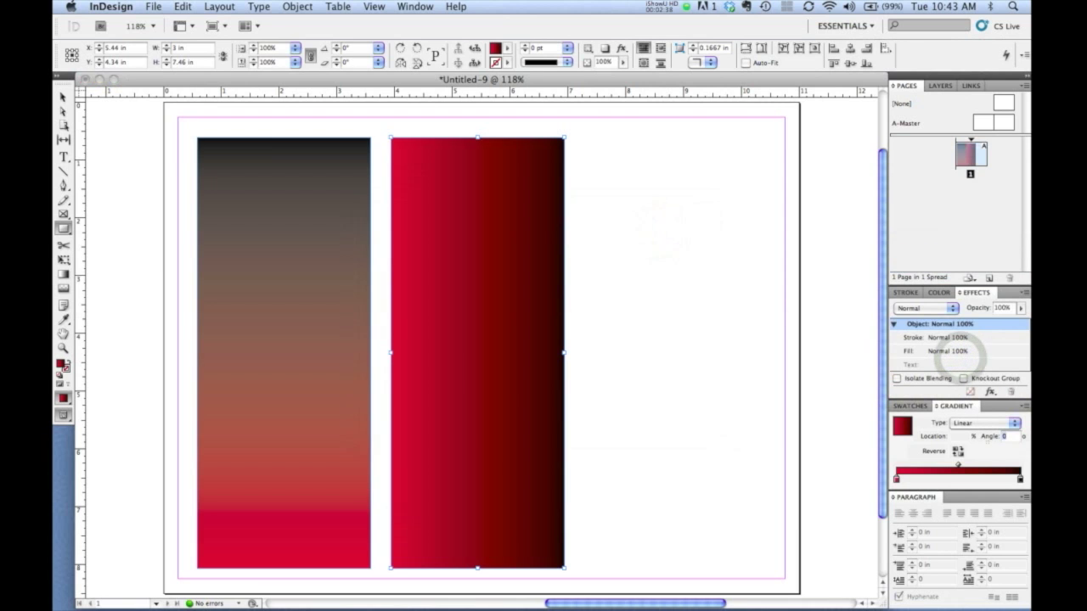
Step: Set the second rectangle's gradient angle to 90°, rich black at top and red at bottom
click(987, 441)
text(90)
key(Return)
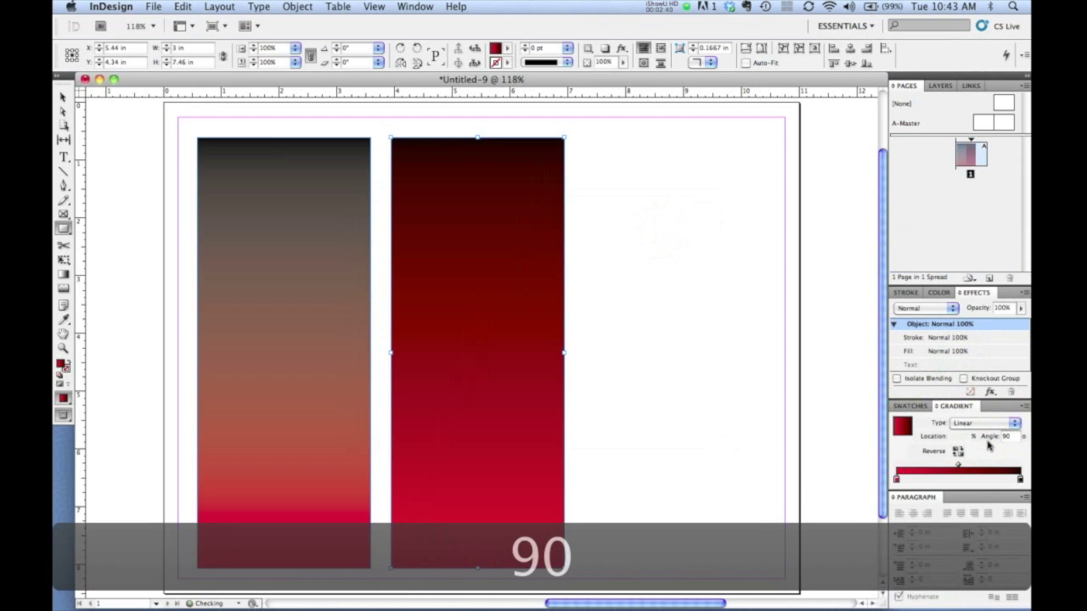
click(686, 396)
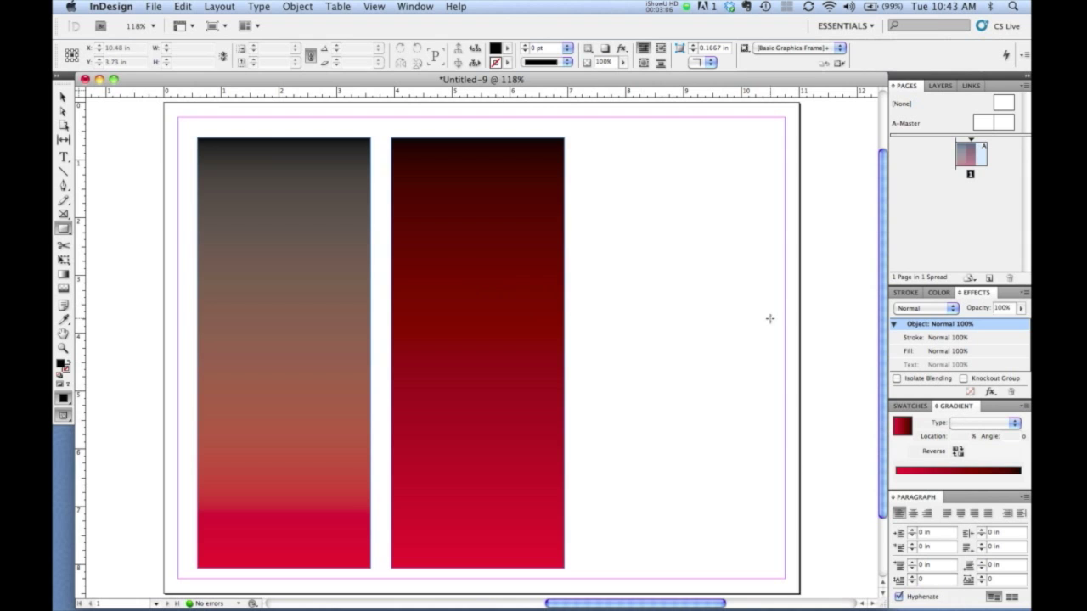
Step: Create a new spot swatch of PANTONE Rubine Red C from the PANTONE solid coated library
click(910, 406)
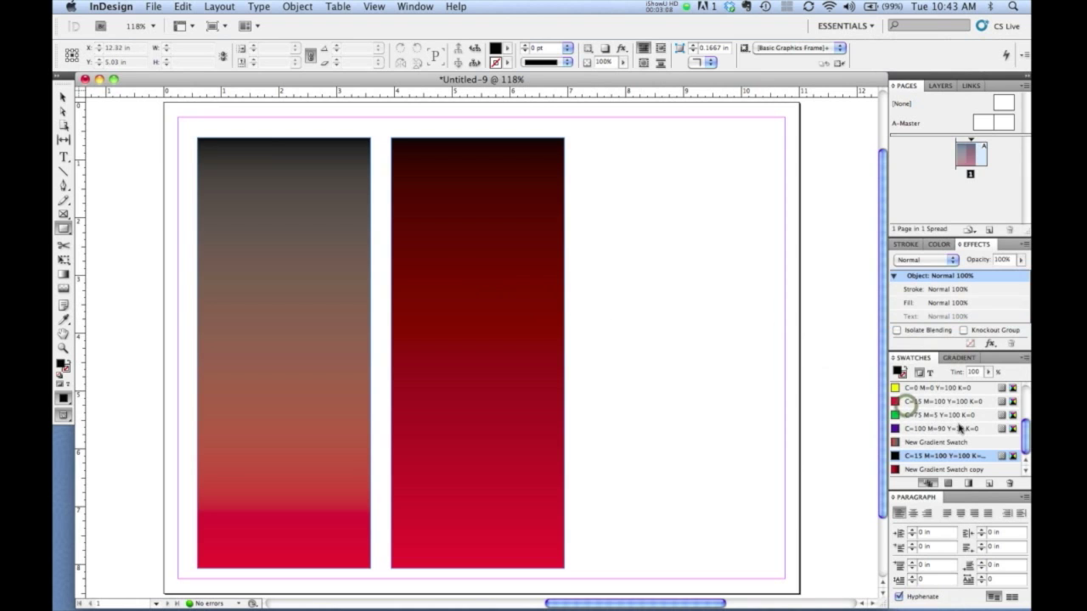
click(644, 383)
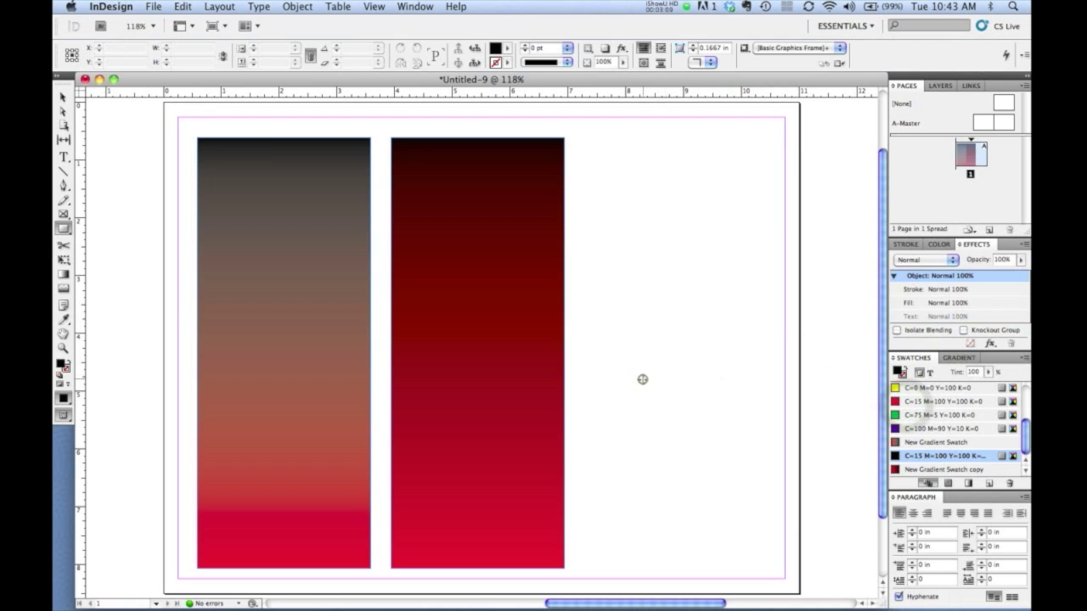
click(1025, 359)
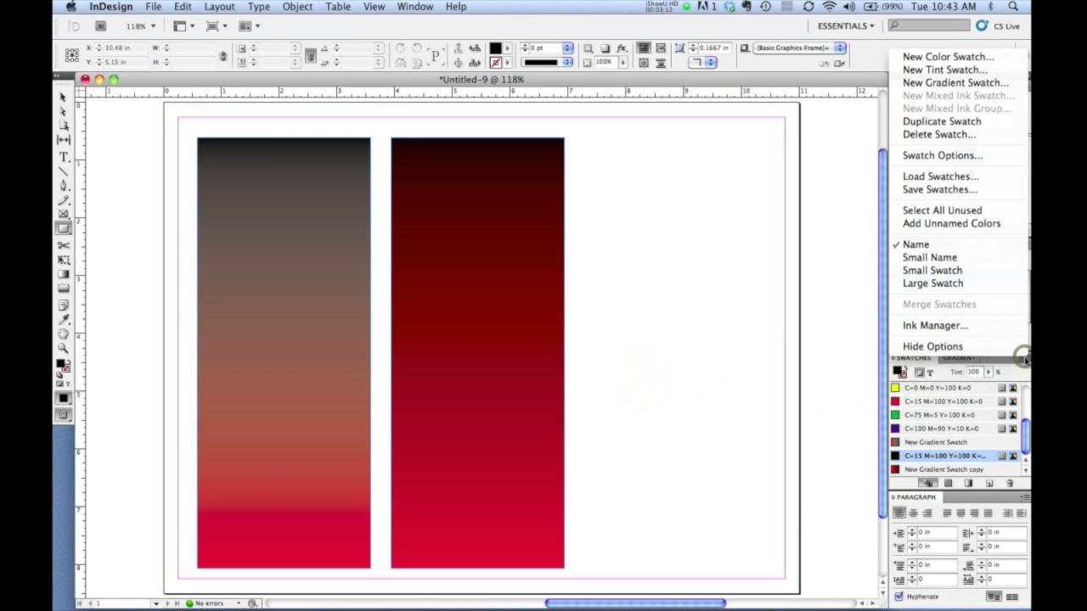
click(960, 58)
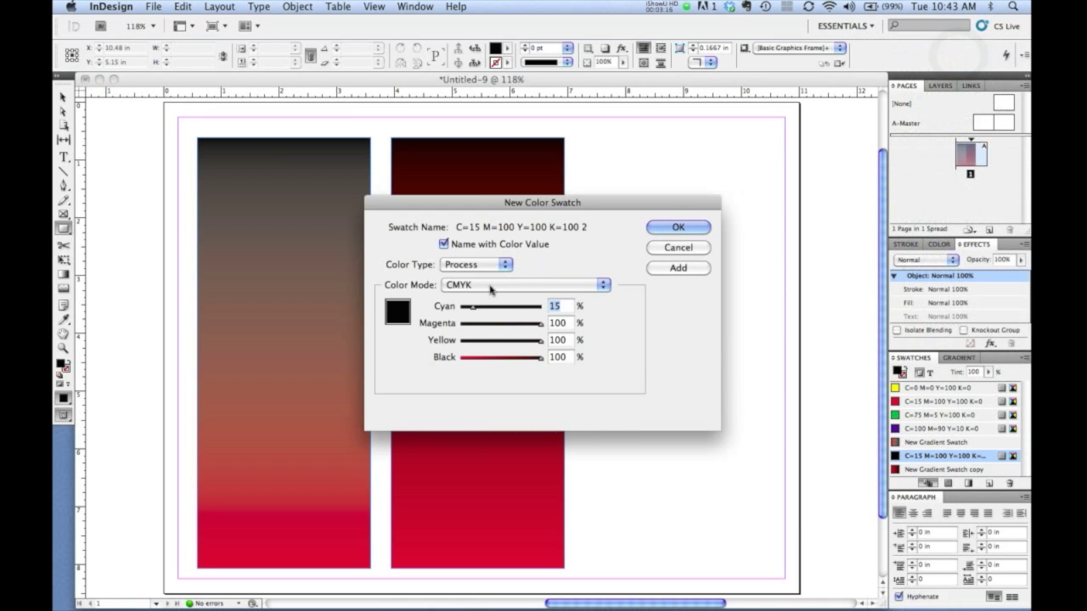
click(490, 285)
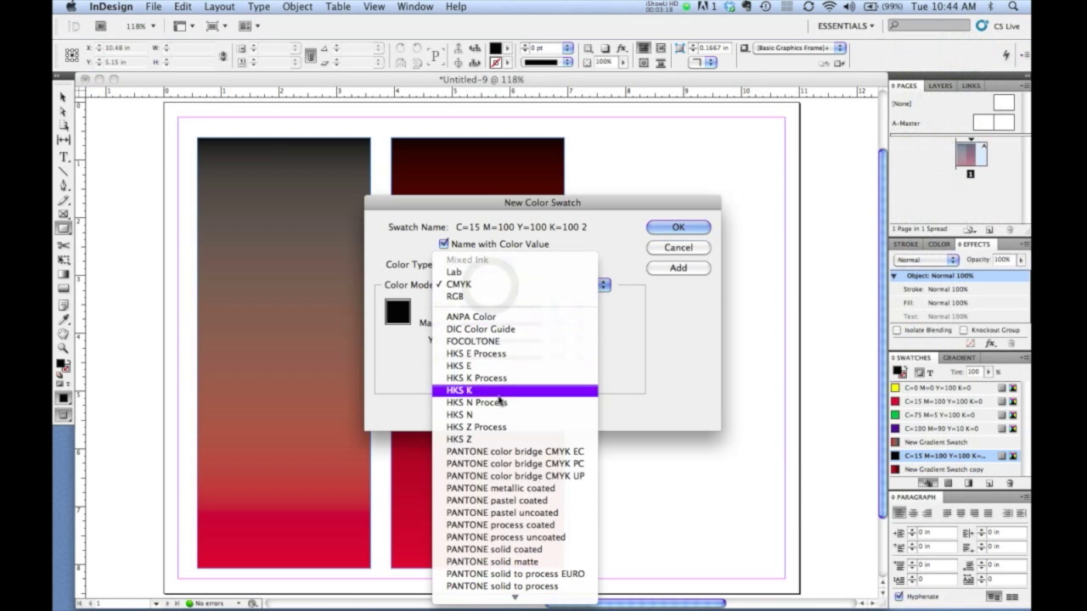
click(513, 551)
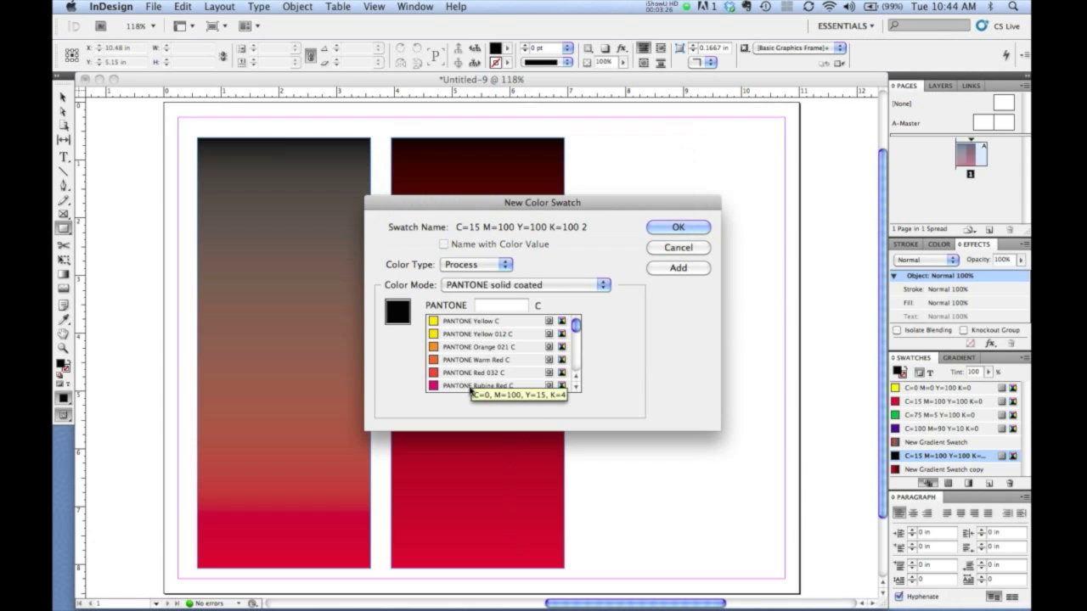
click(464, 388)
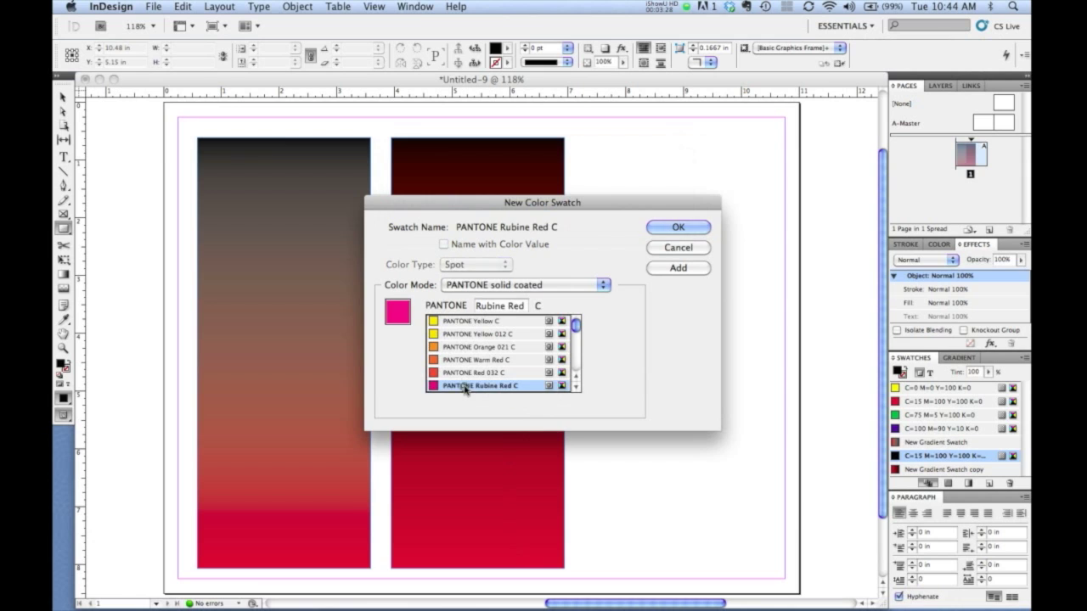
click(678, 229)
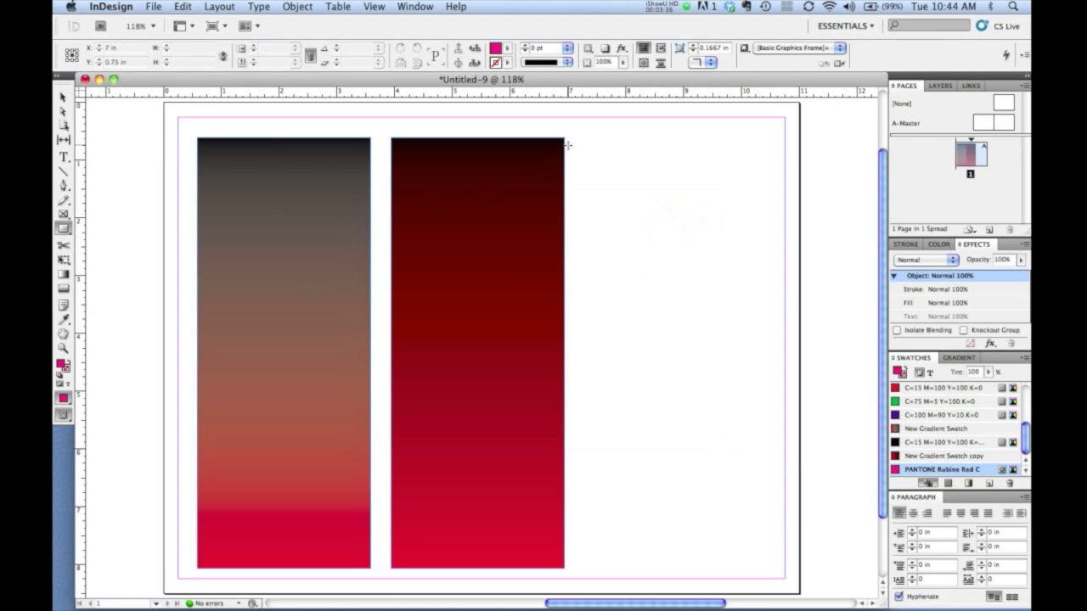
Step: Draw a third tall rectangle, 2.78 in wide, to the right of the two gradient rectangles
drag(580, 138, 740, 566)
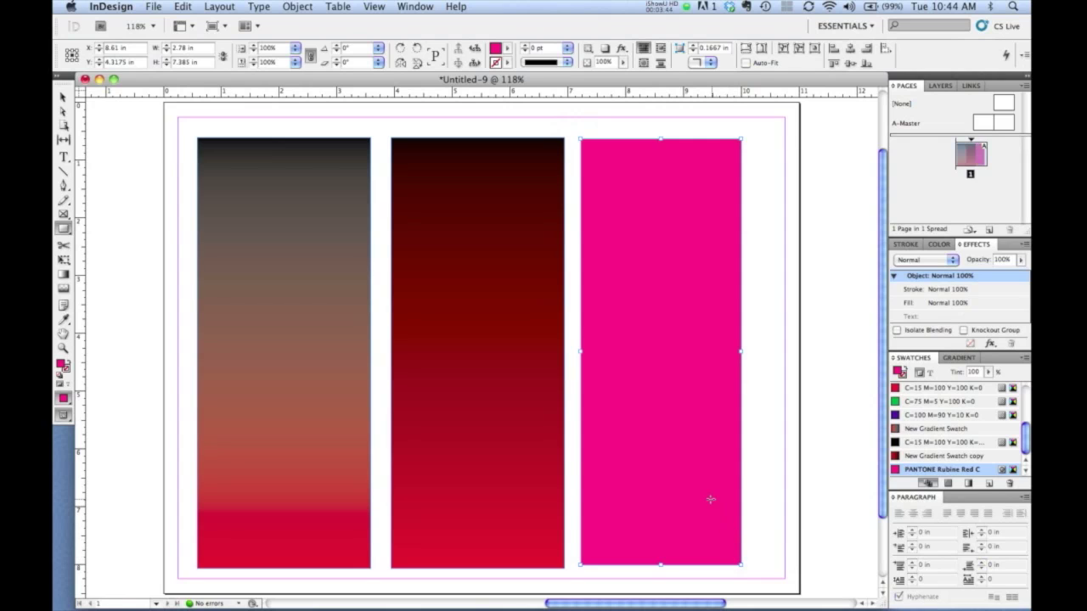
Step: Create New Gradient Swatch 2 from PANTONE Rubine Red C to [Black] and apply it
click(1025, 360)
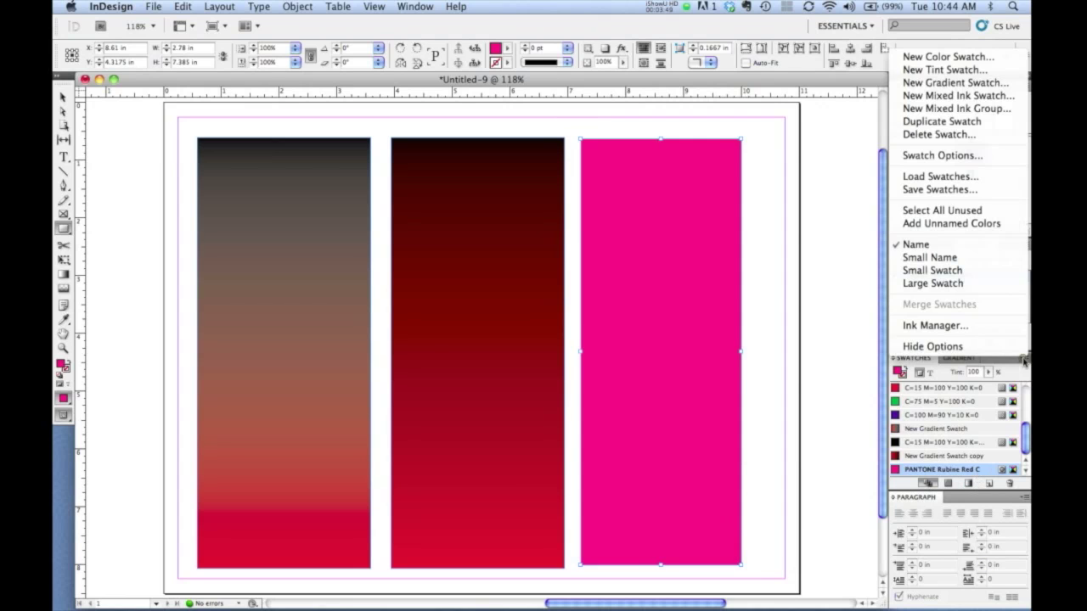
click(953, 83)
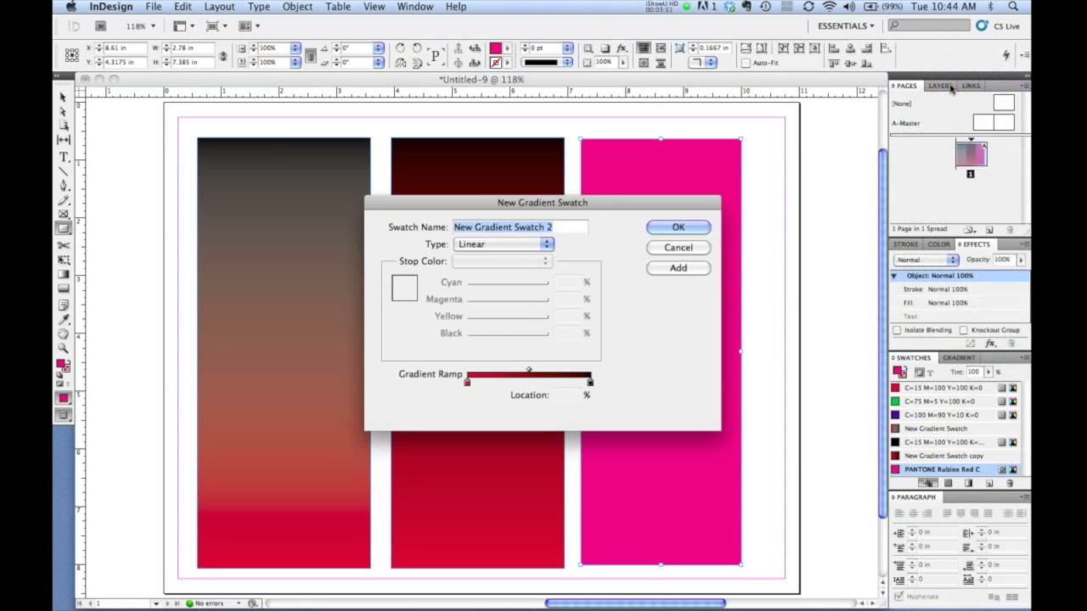
click(467, 383)
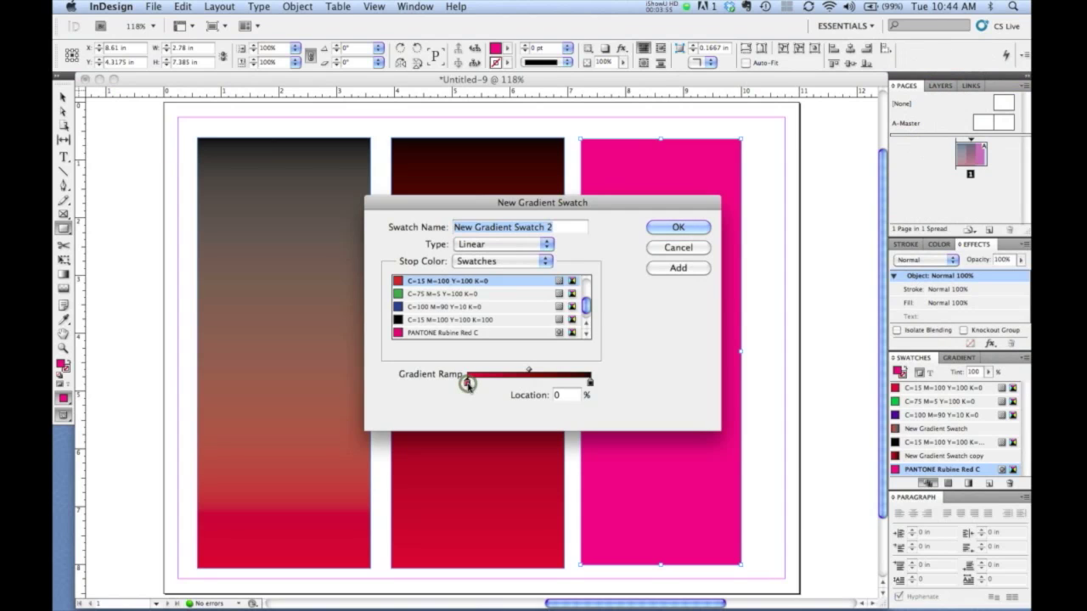
click(478, 332)
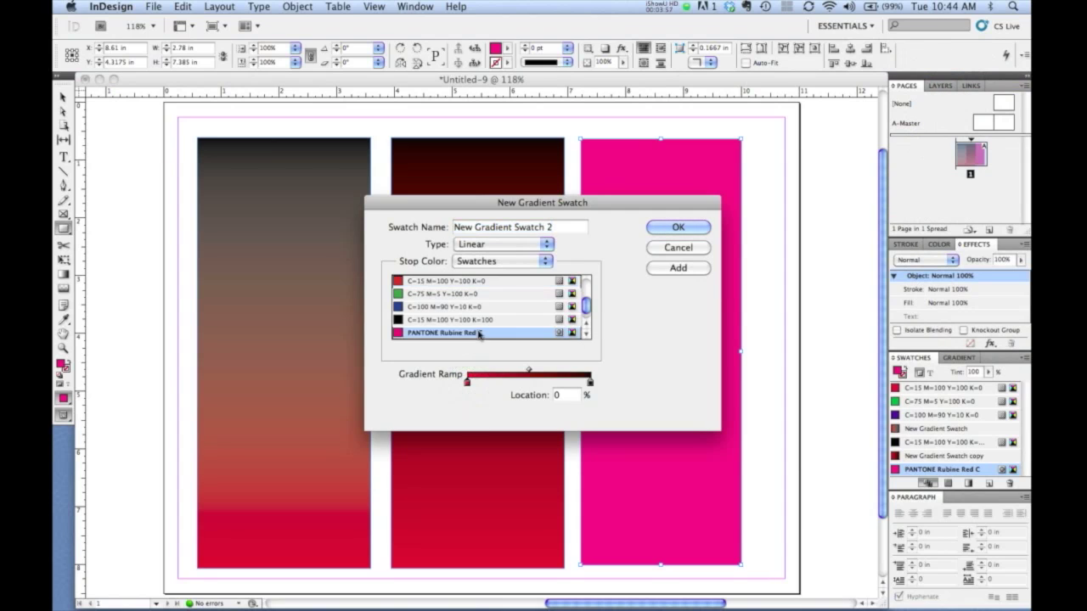
click(589, 383)
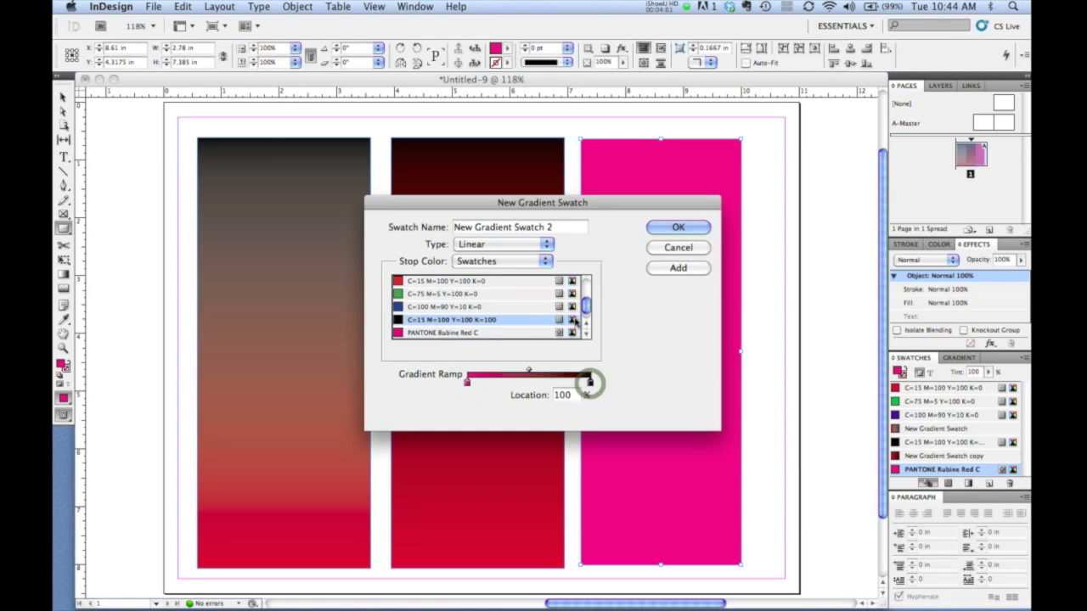
drag(585, 305, 585, 285)
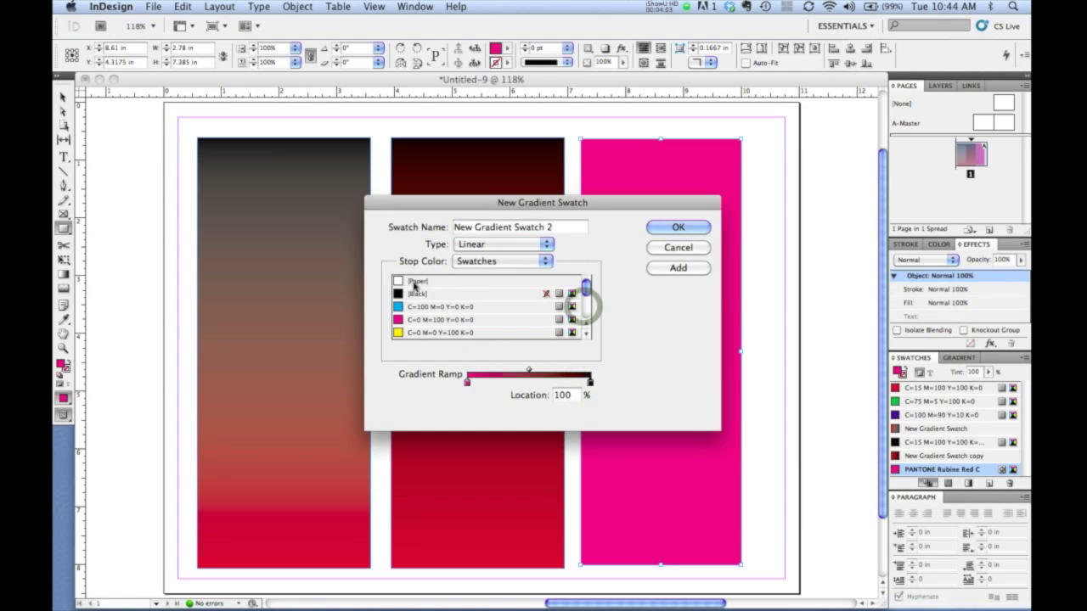
click(413, 293)
click(673, 227)
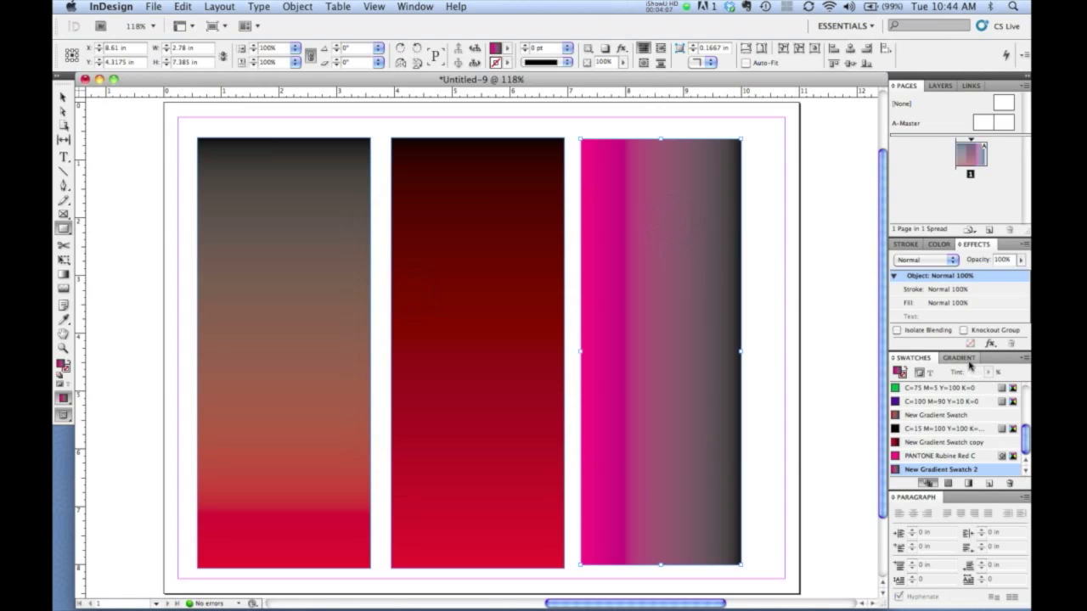
Step: Try 90% opacity on the third rectangle, then restore it to 100%
click(965, 357)
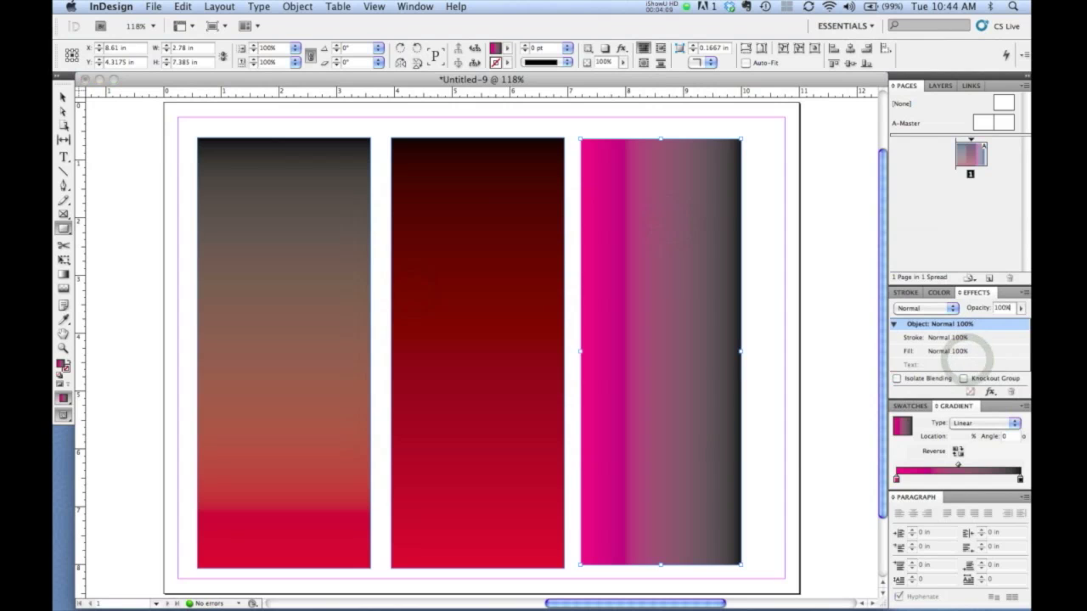
click(970, 311)
text(90)
key(Return)
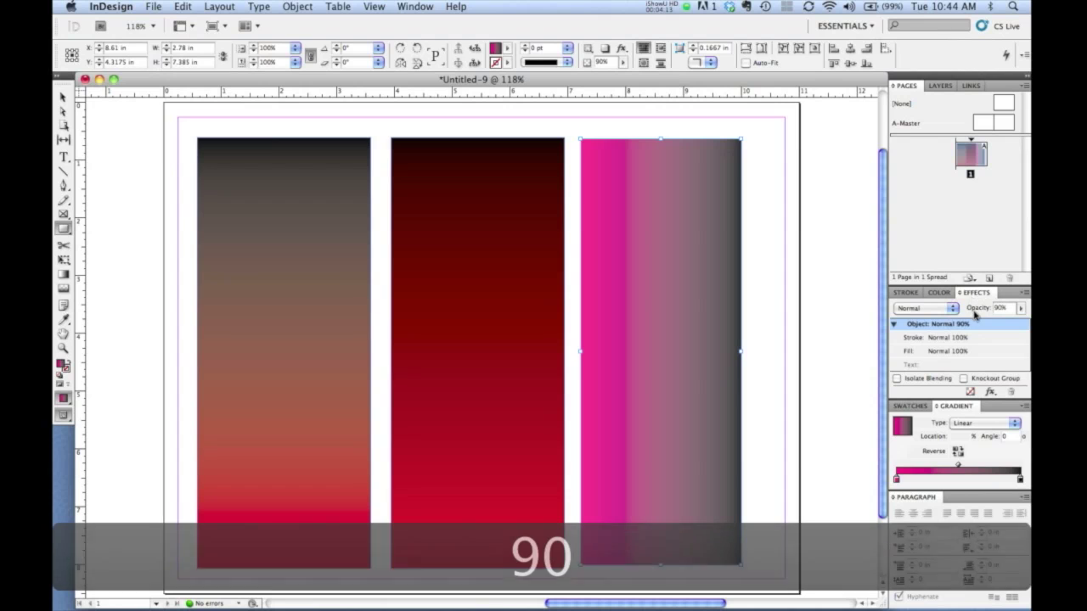
click(973, 310)
text(100)
key(Return)
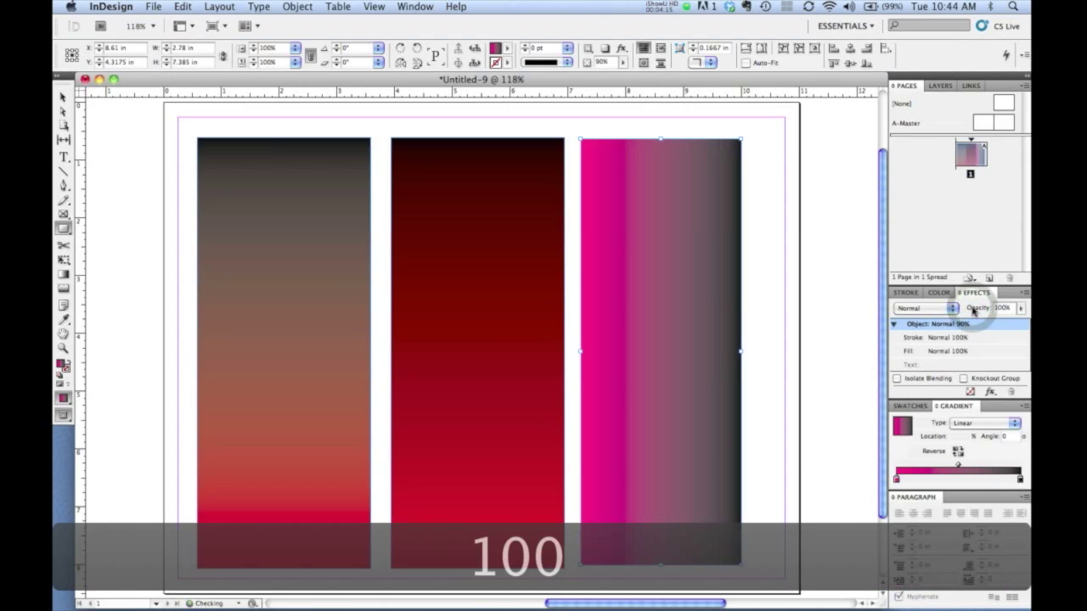
Step: Set the third rectangle's gradient angle to 90°, black at top and pink-red at bottom
click(993, 435)
text(90)
key(Return)
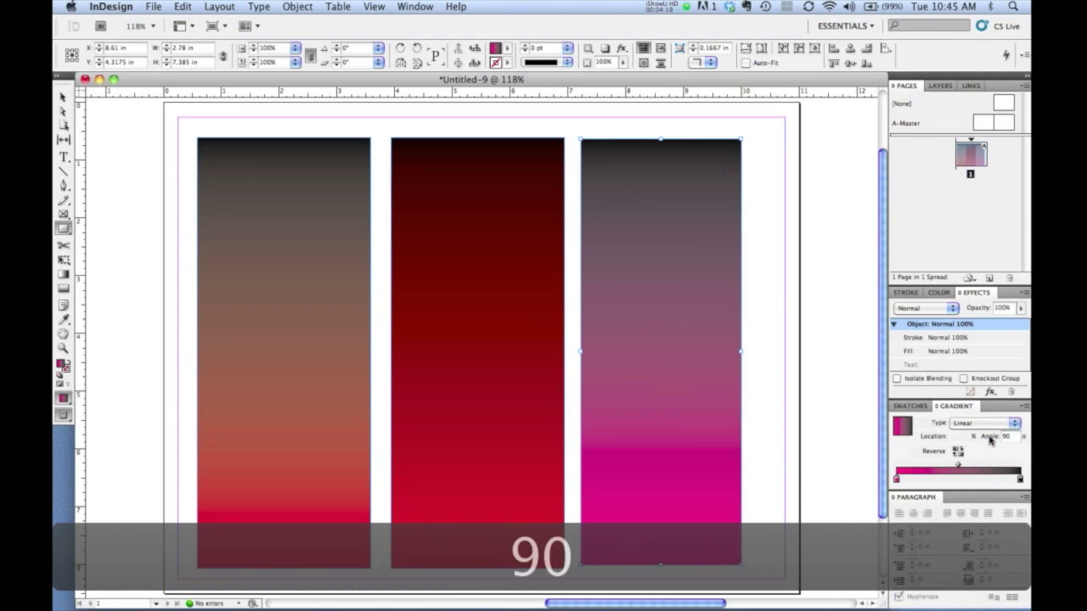
click(761, 321)
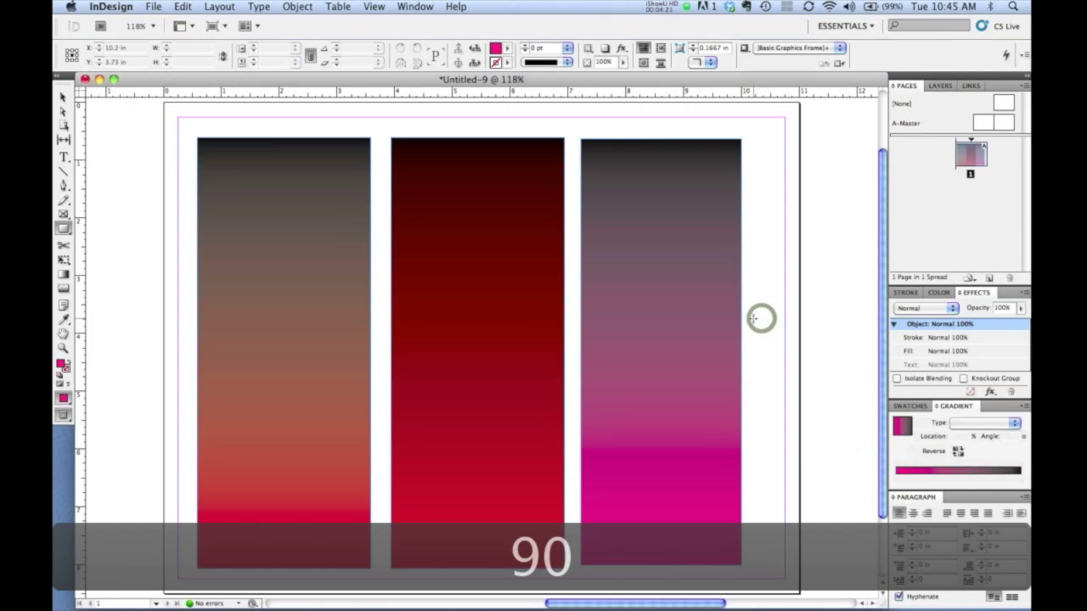
click(695, 349)
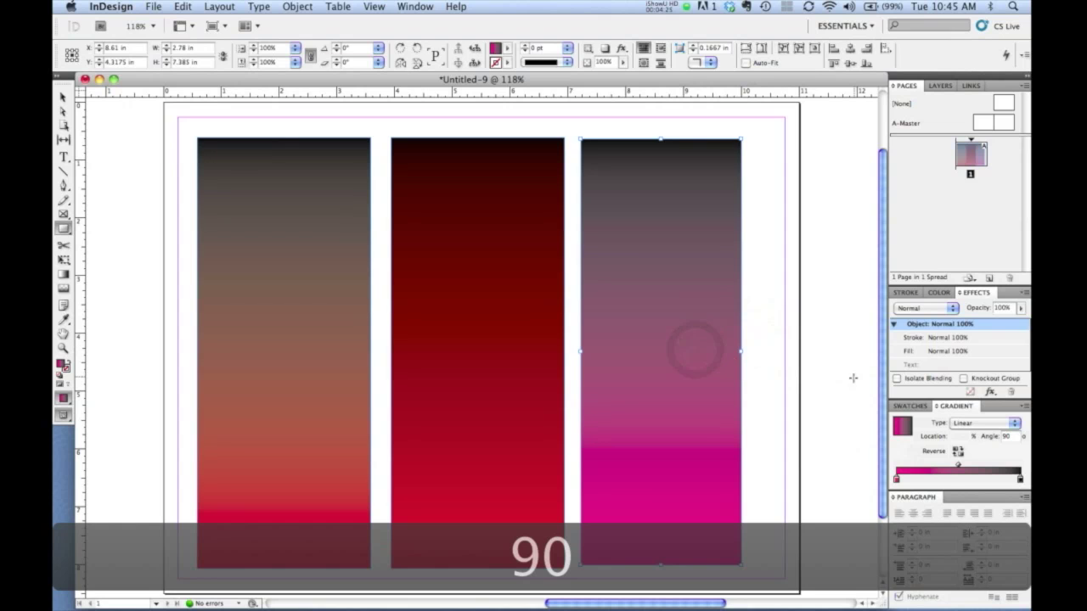
Step: Refill the third rectangle with solid Rubine Red, then Step and Repeat one copy with 0 in offsets
click(917, 408)
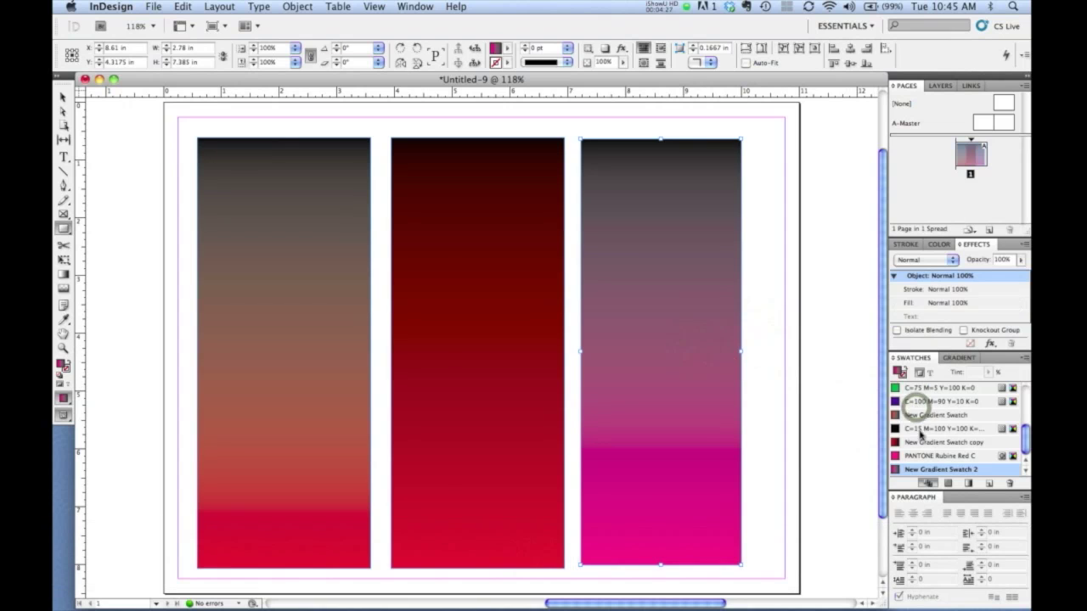
click(922, 460)
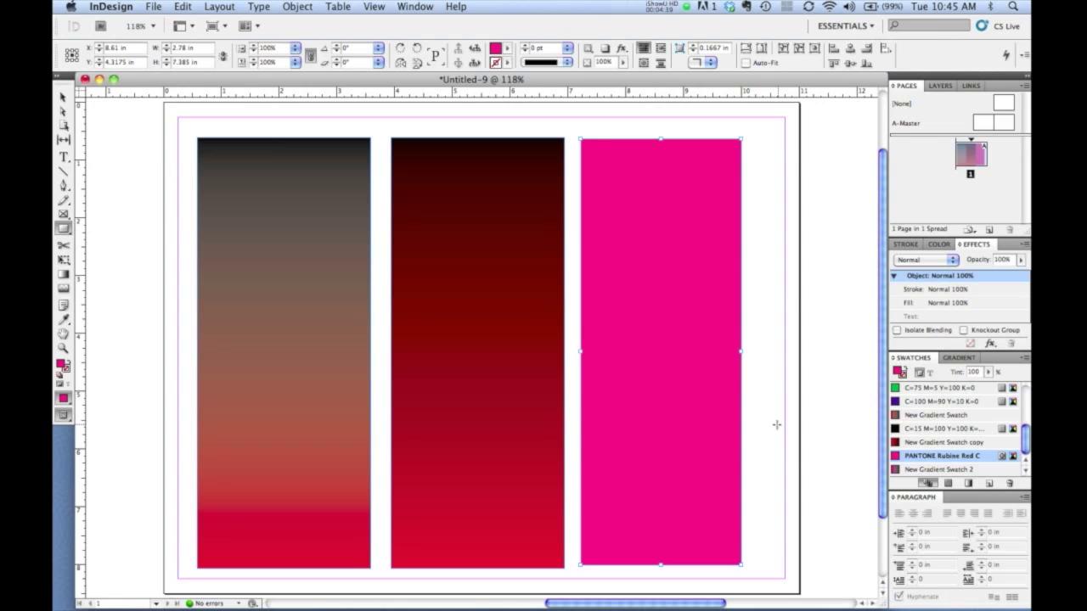
key(alt+super+u)
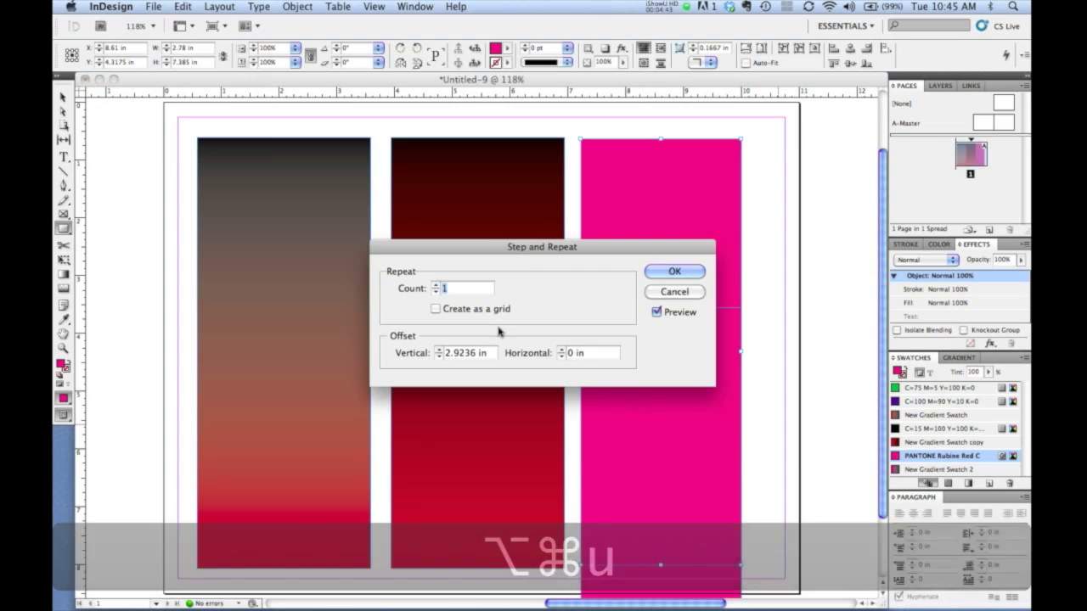
key(Tab)
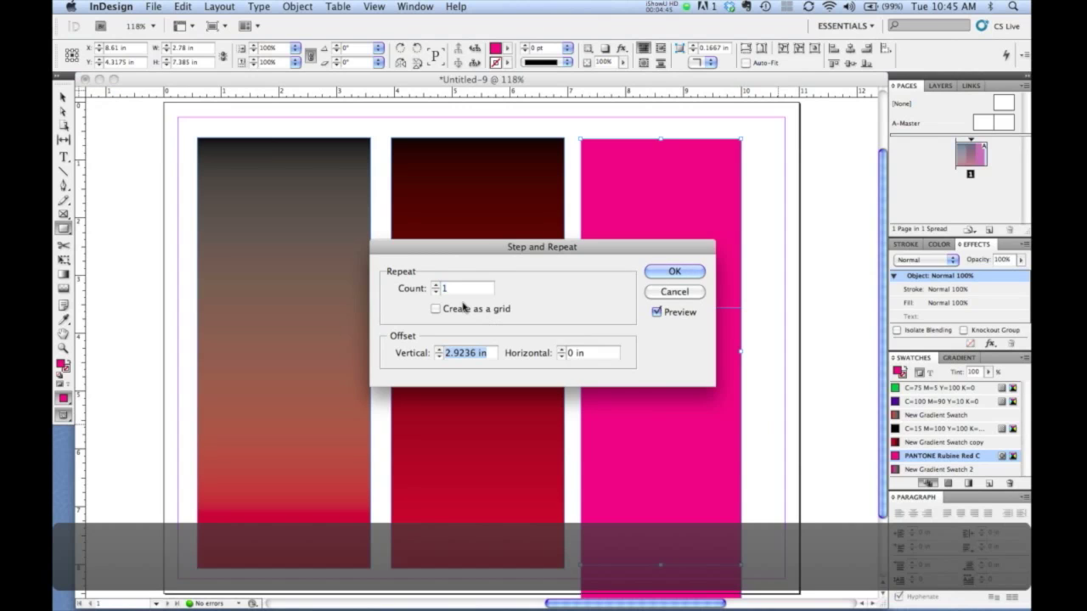
text(0)
key(Tab)
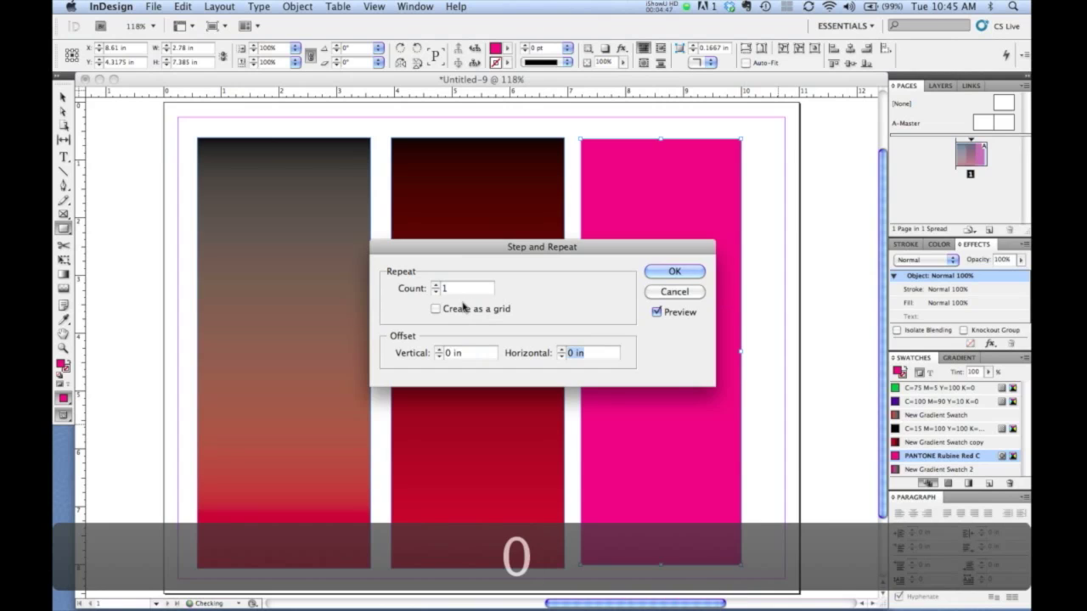
click(664, 272)
click(663, 271)
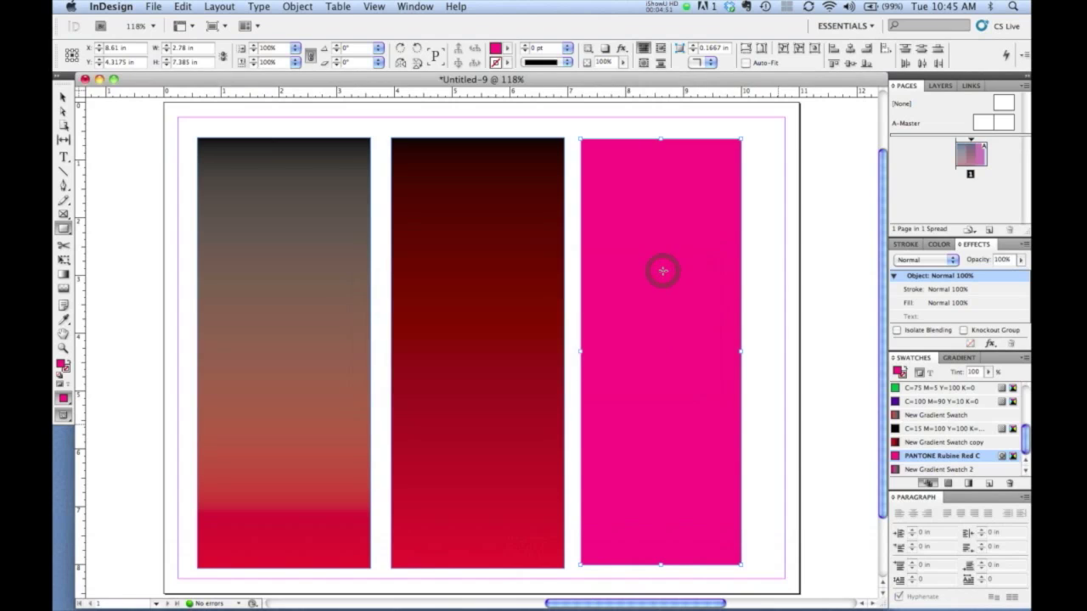
Step: Select the top copy and fill it with New Gradient Swatch 3, running from [Paper] to [Black]
click(758, 246)
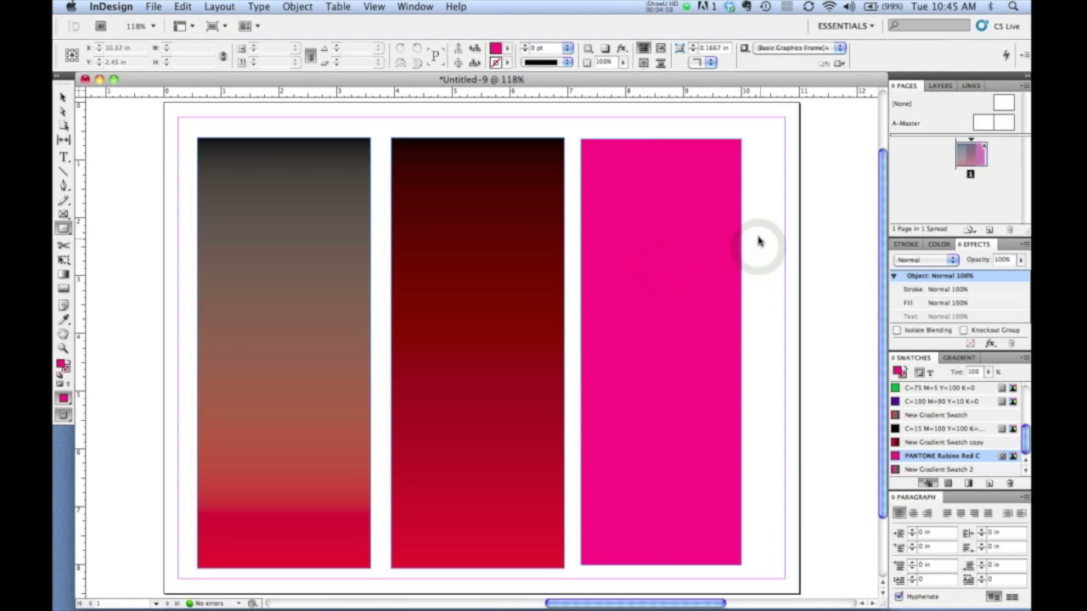
click(717, 251)
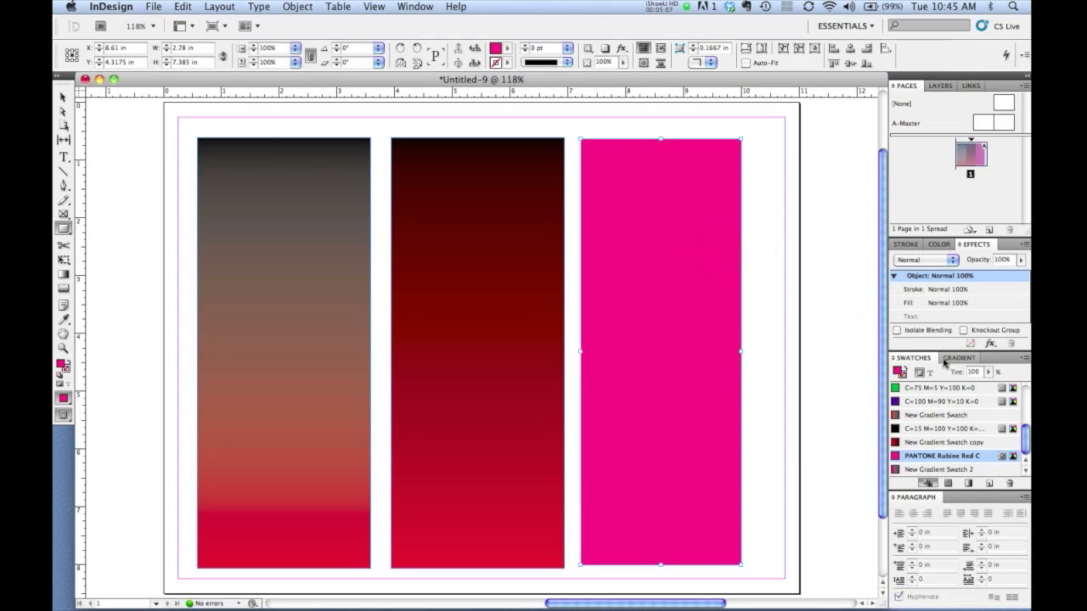
click(1026, 359)
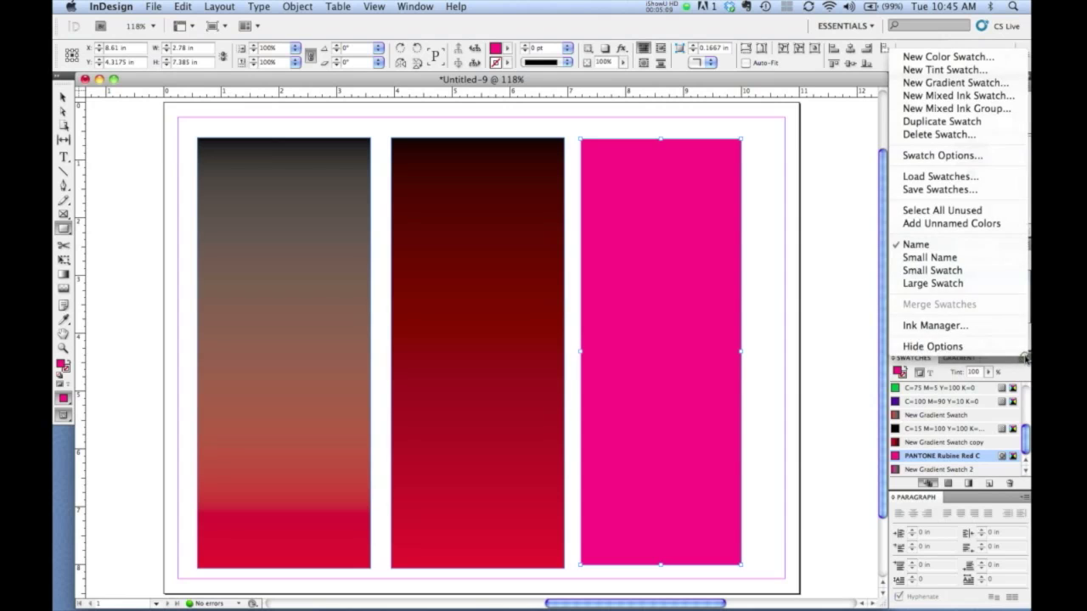
click(946, 82)
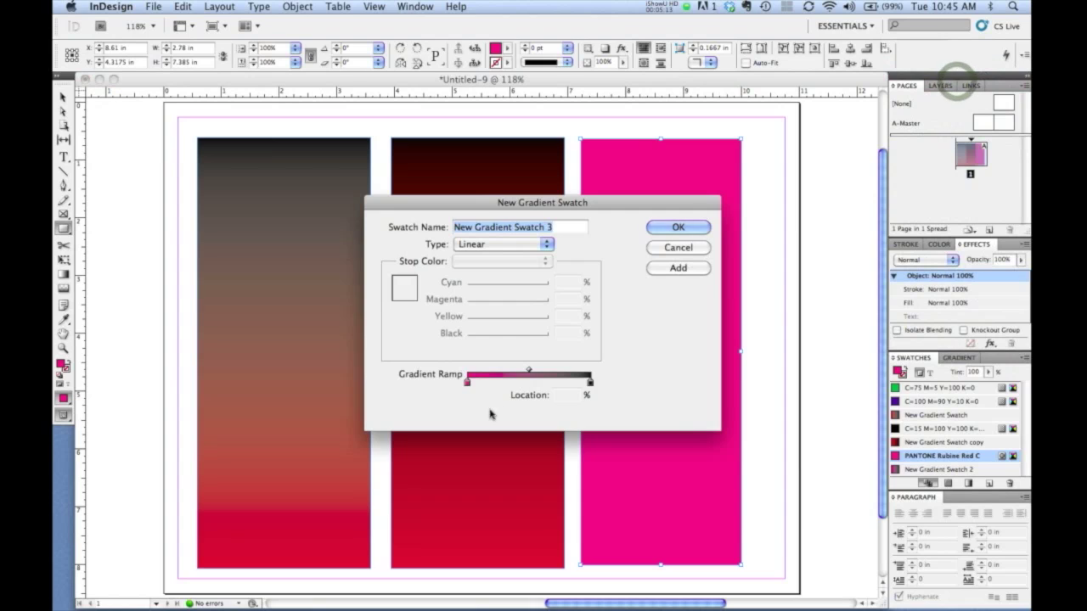
click(466, 383)
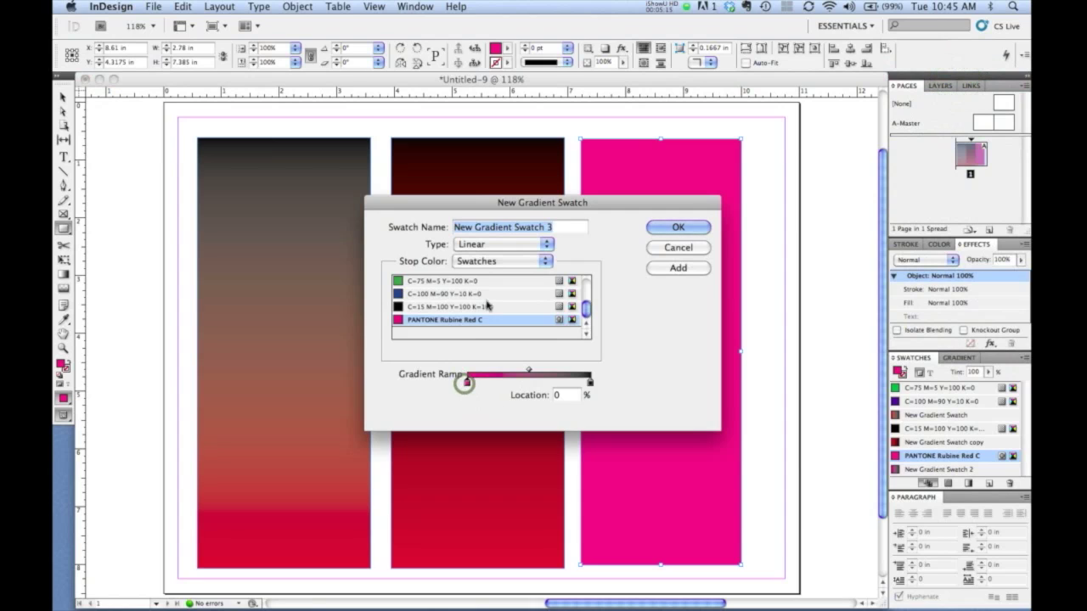
drag(586, 312, 586, 283)
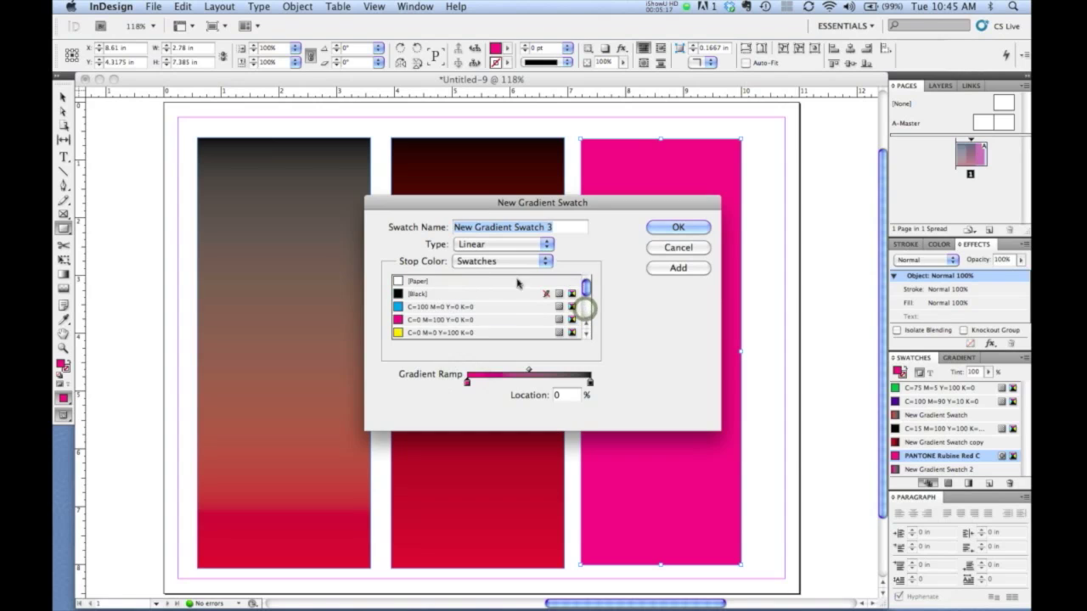
click(428, 281)
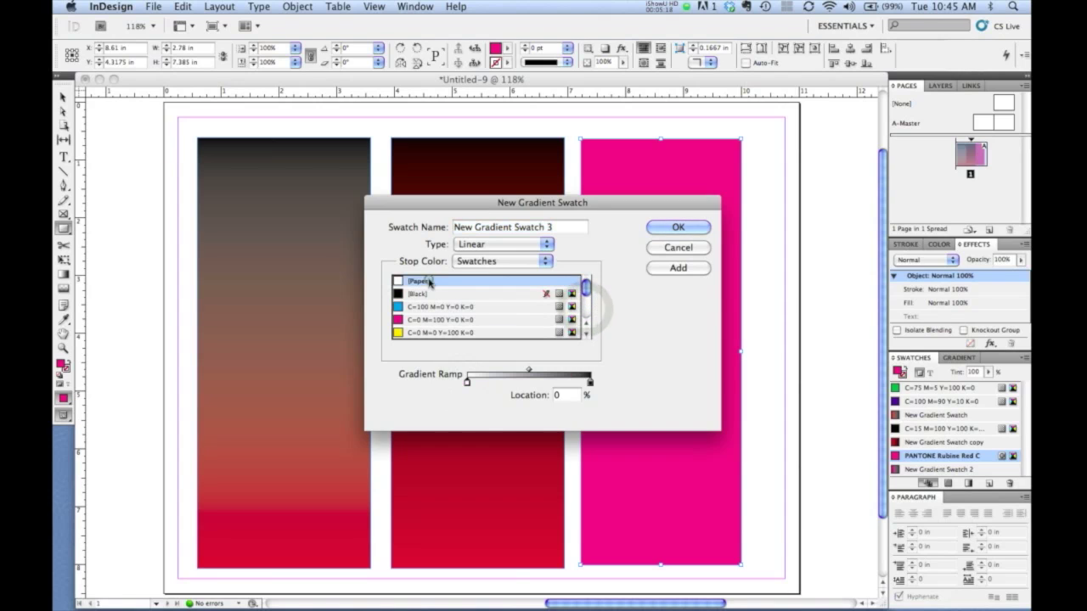
click(590, 383)
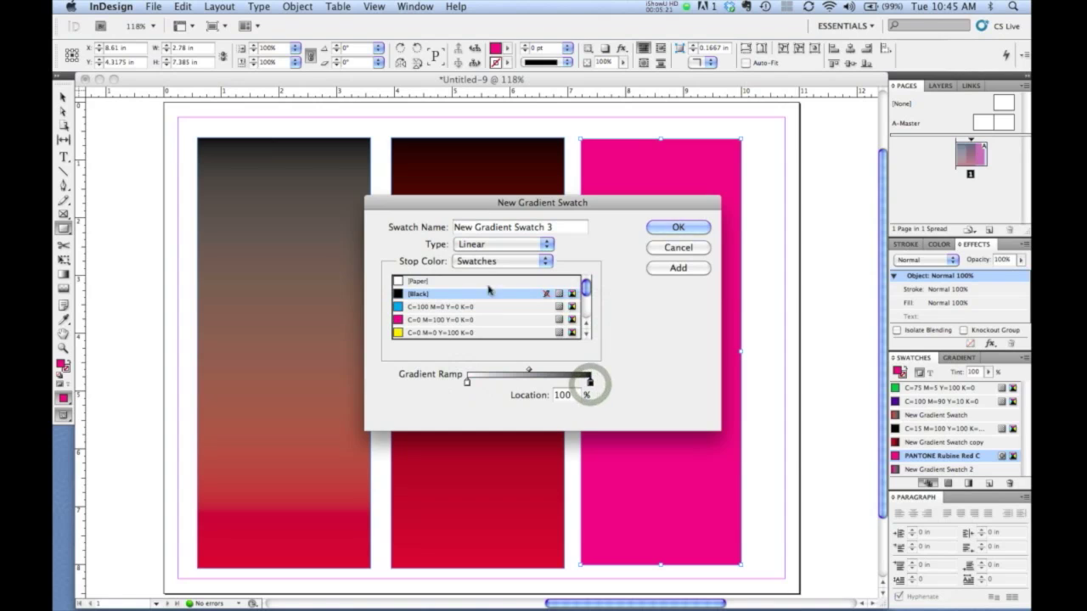
click(679, 227)
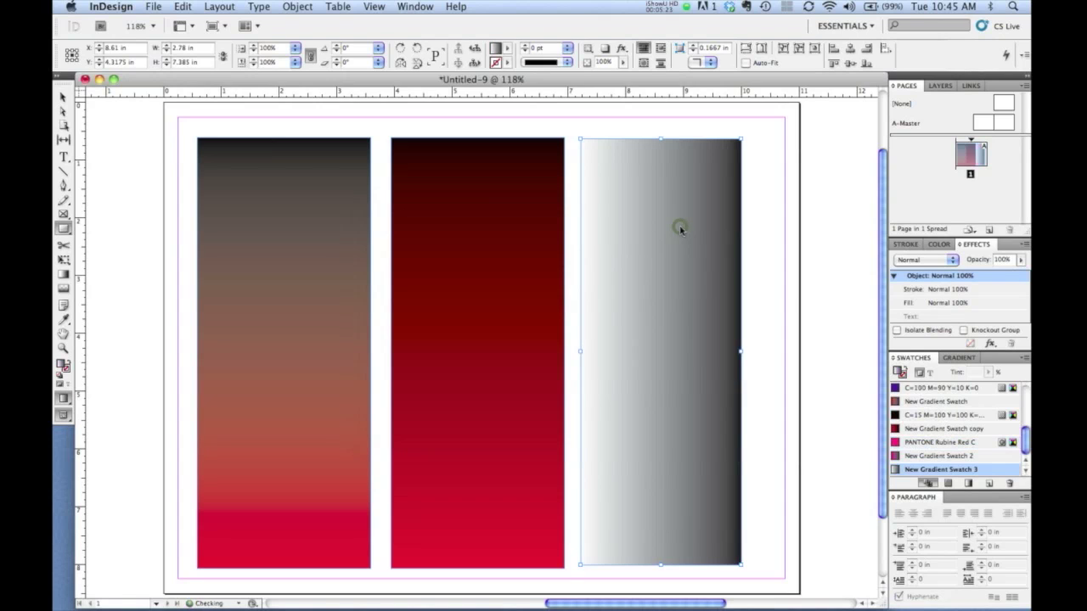
Step: Set the gradient angle to 90° in the Gradient panel
click(960, 358)
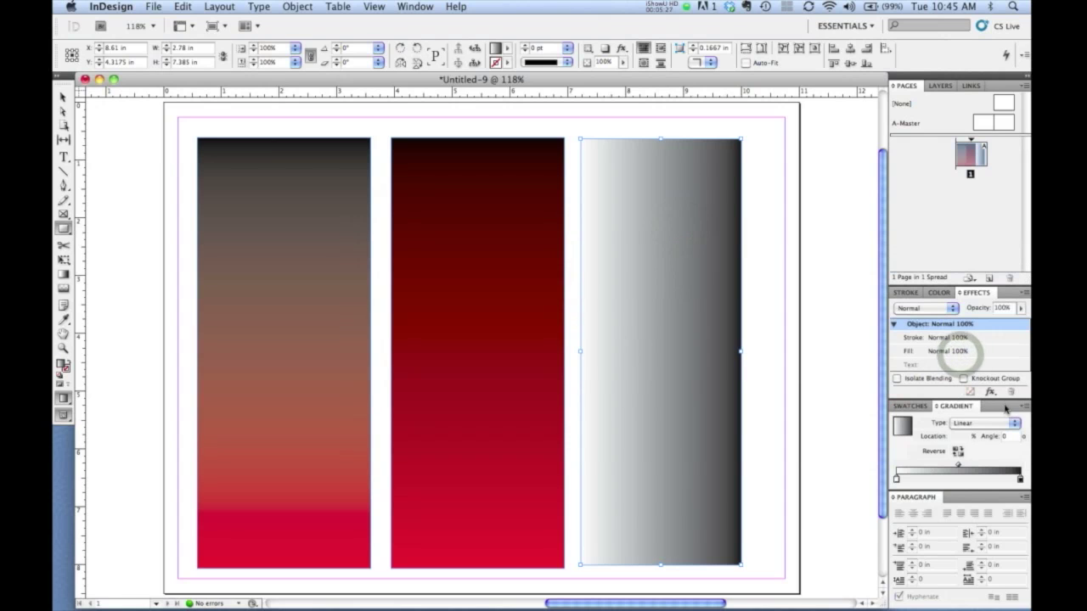
click(991, 438)
text(90)
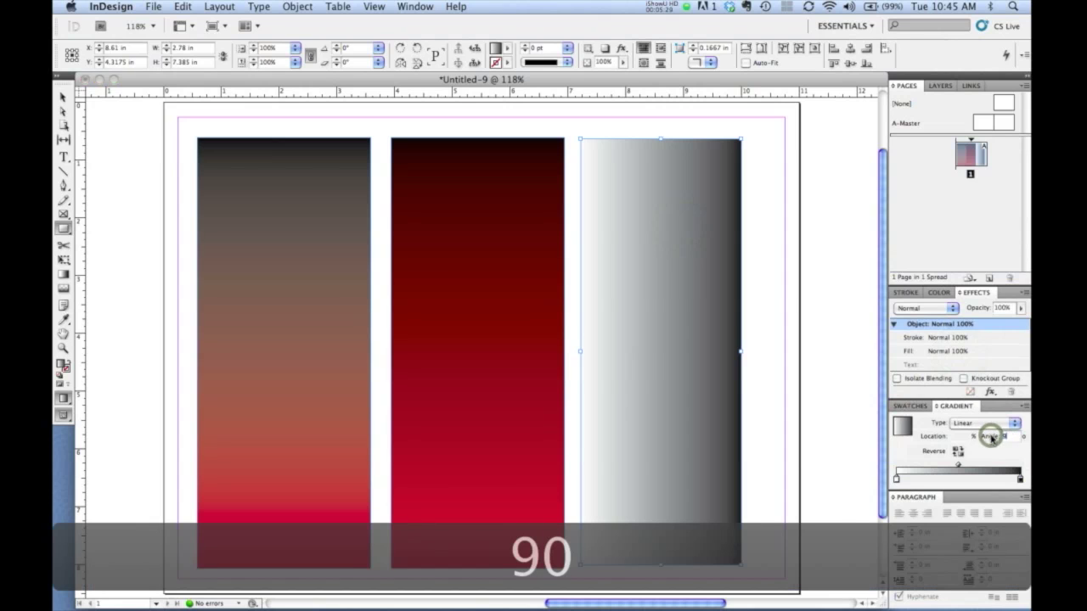
key(Return)
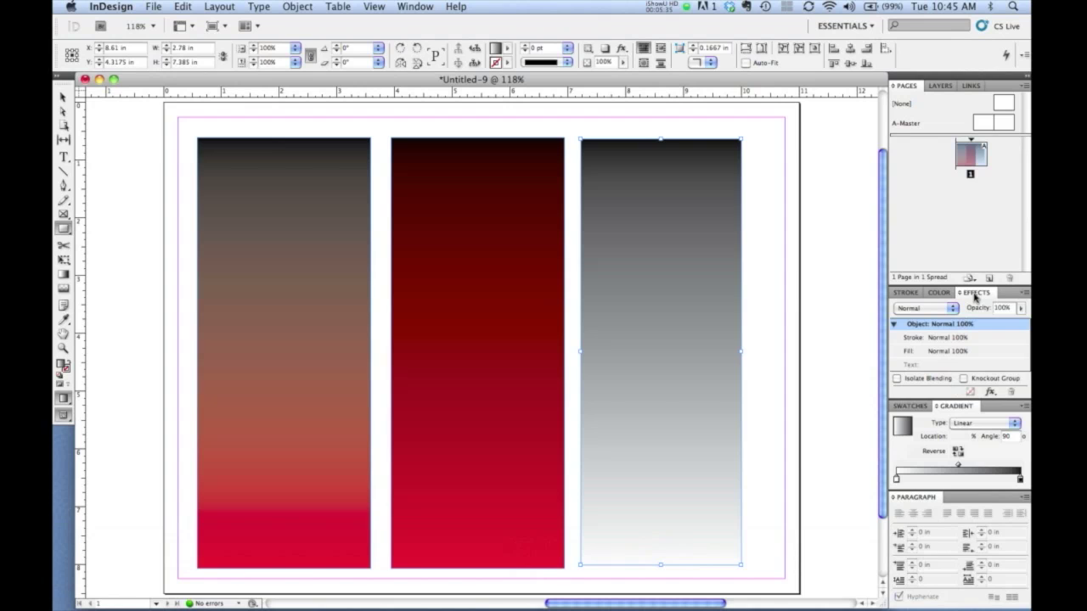
Step: Change the gradient rectangle's blend mode from Normal to Multiply and deselect to check the result
click(917, 311)
click(917, 322)
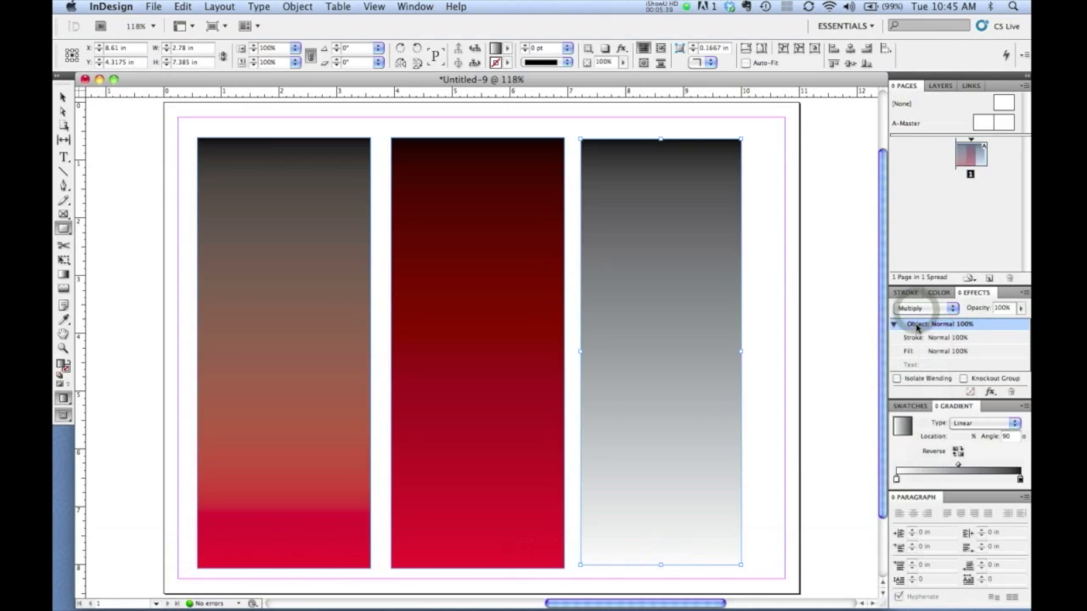
click(777, 331)
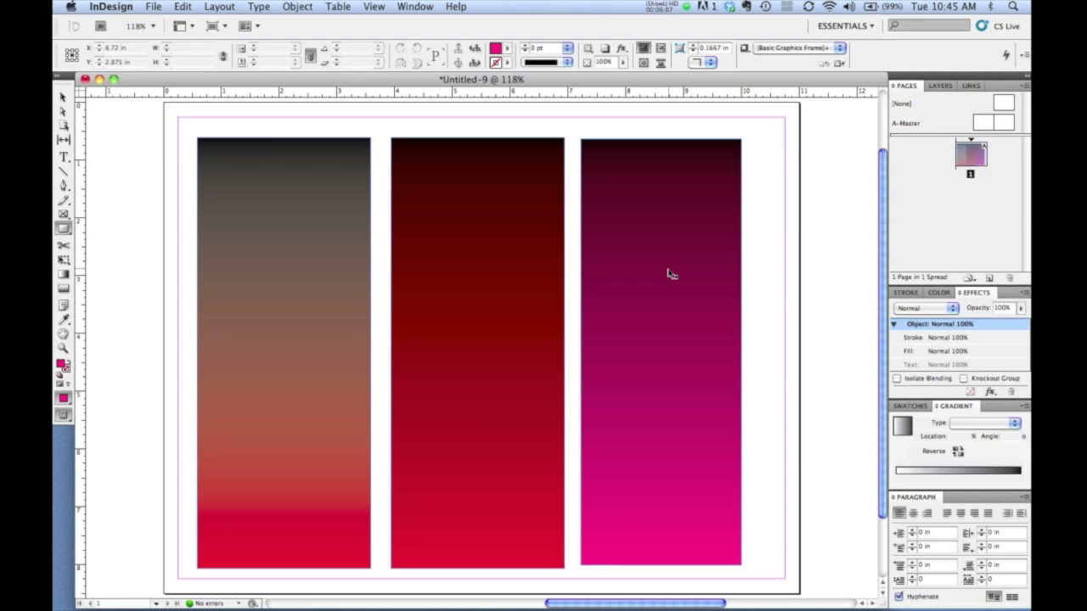
Step: Export Untitled-9.pdf with the [Press Quality] preset and View PDF after Exporting enabled
key(super+e)
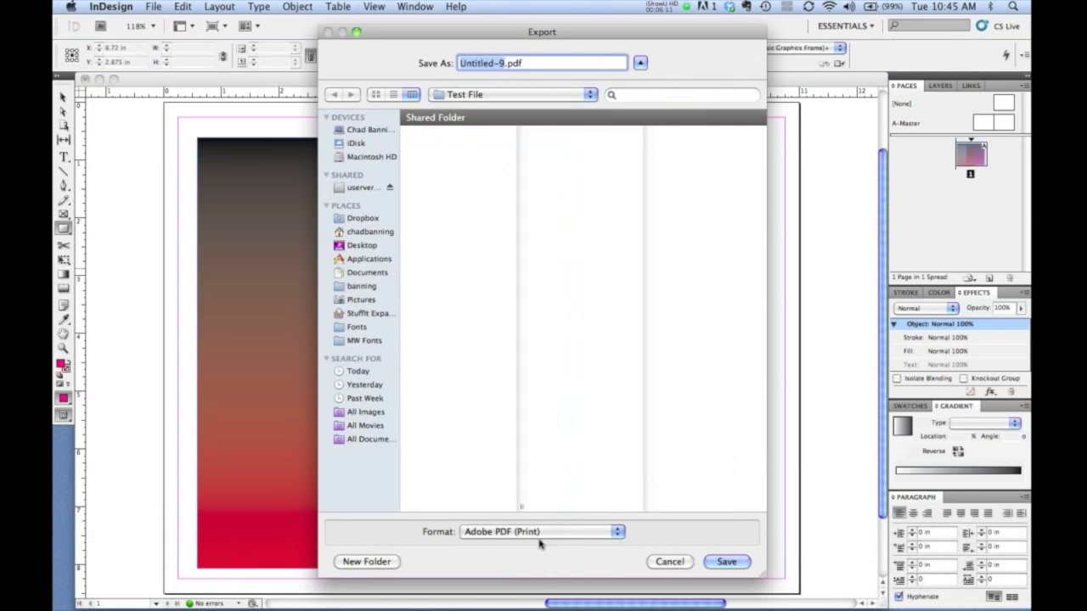
click(727, 563)
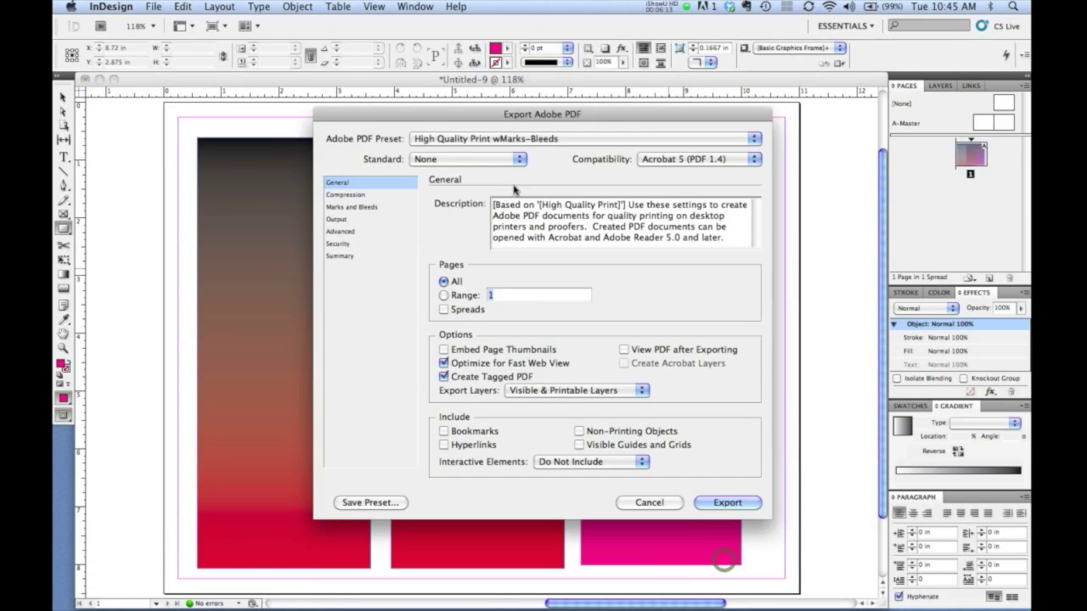
click(477, 143)
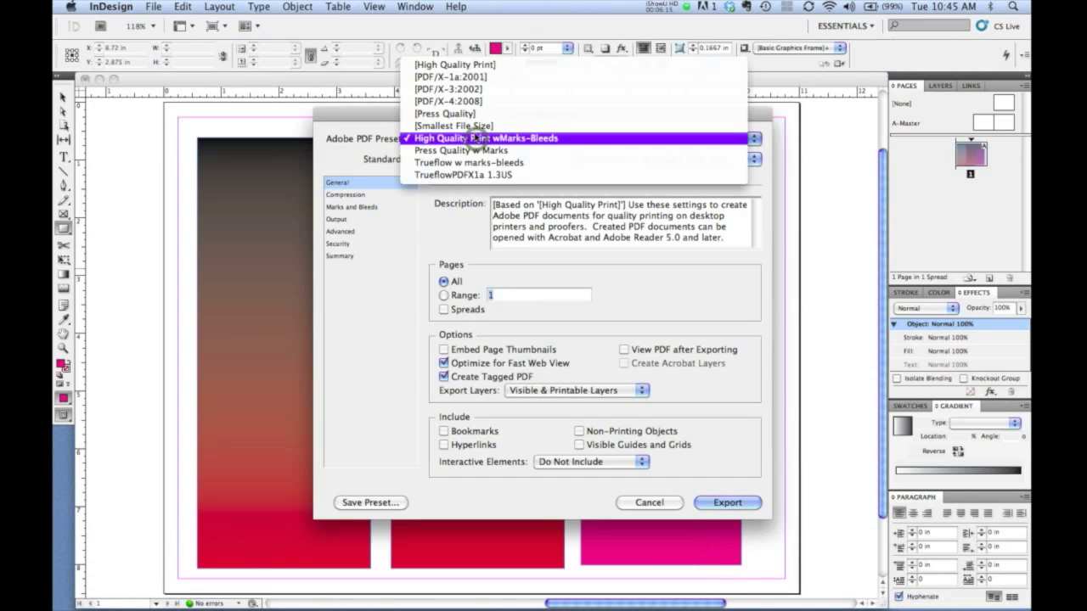
click(473, 113)
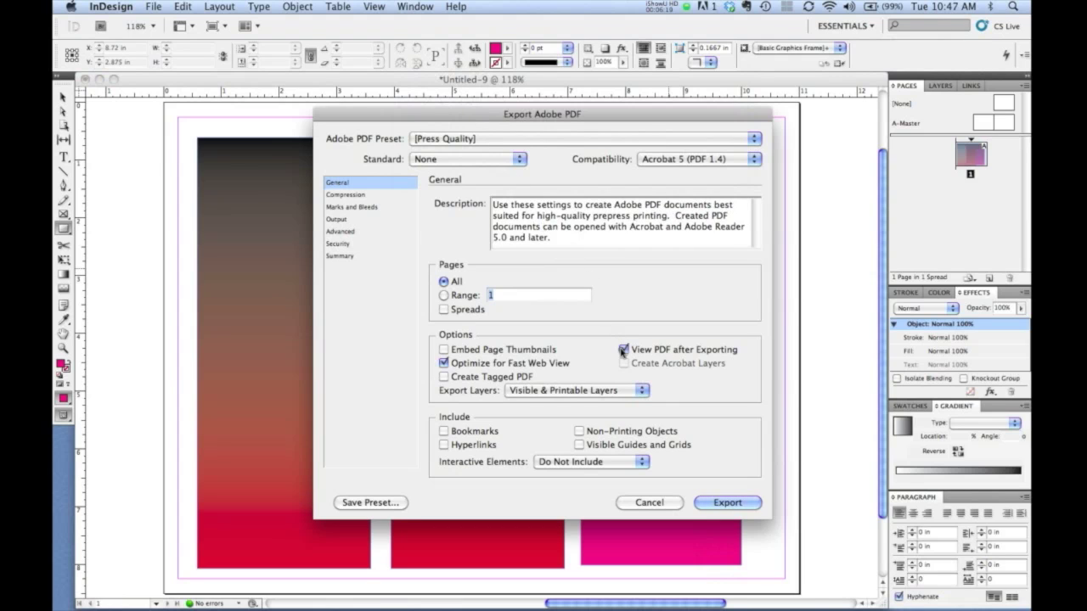
click(622, 350)
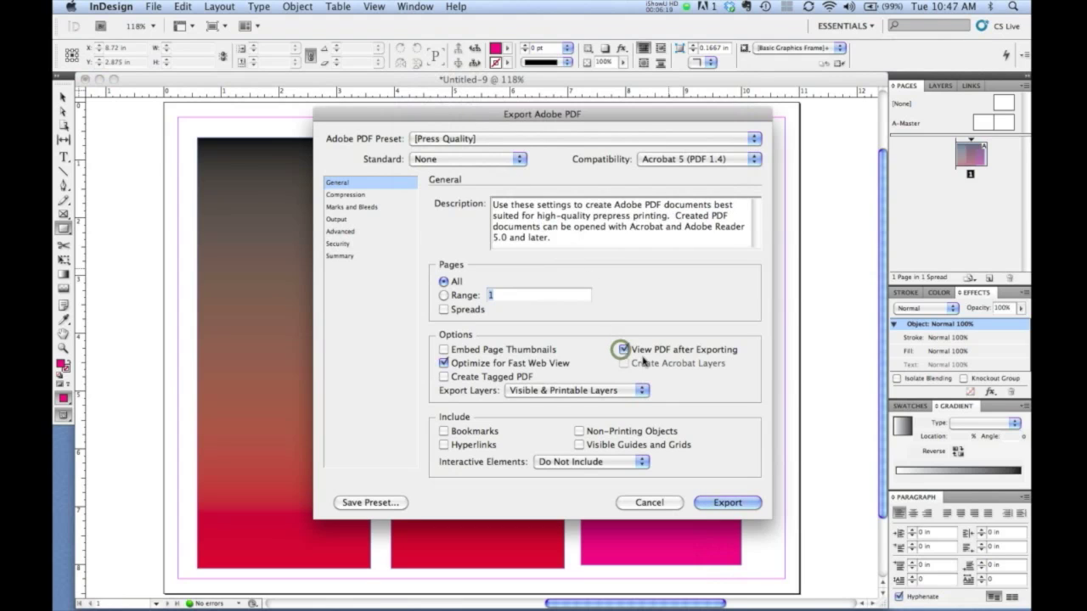
click(728, 502)
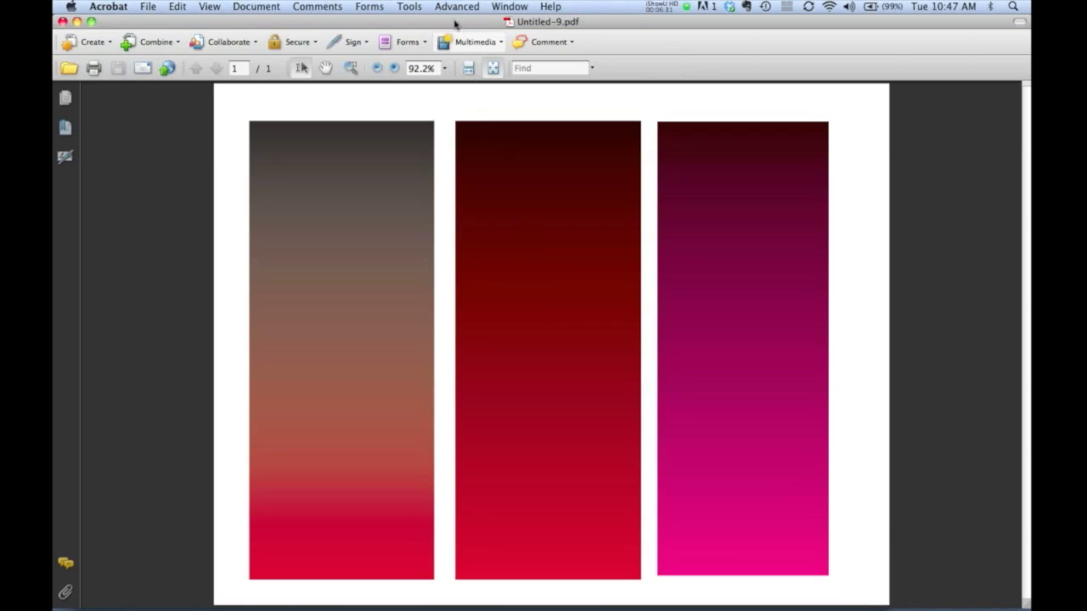
Step: Open Acrobat's Output Preview from Print Production and move it aside to see the bars
click(459, 7)
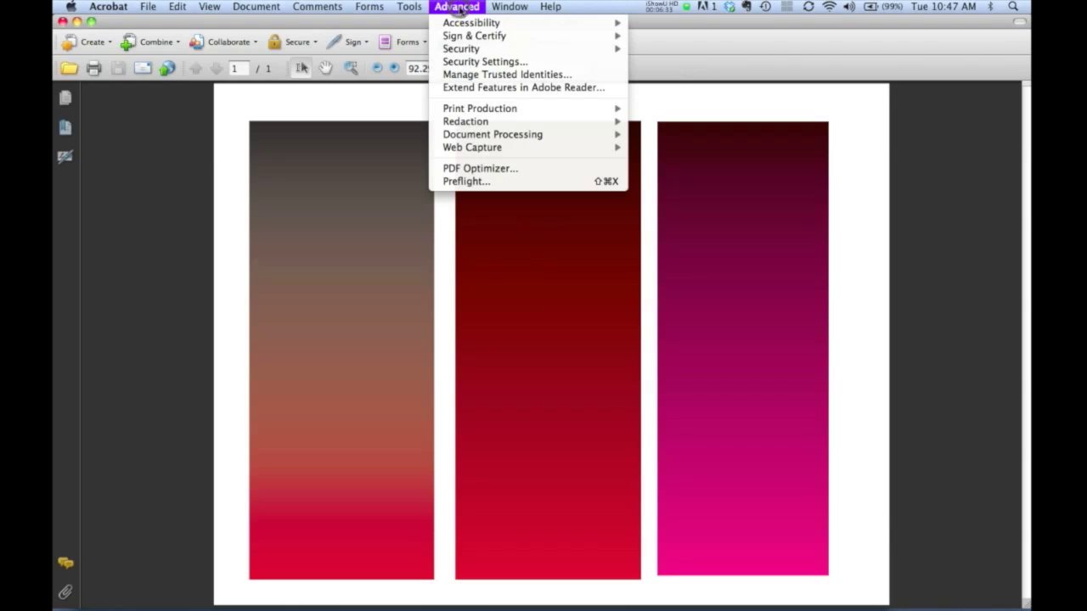
mouse_move(475, 108)
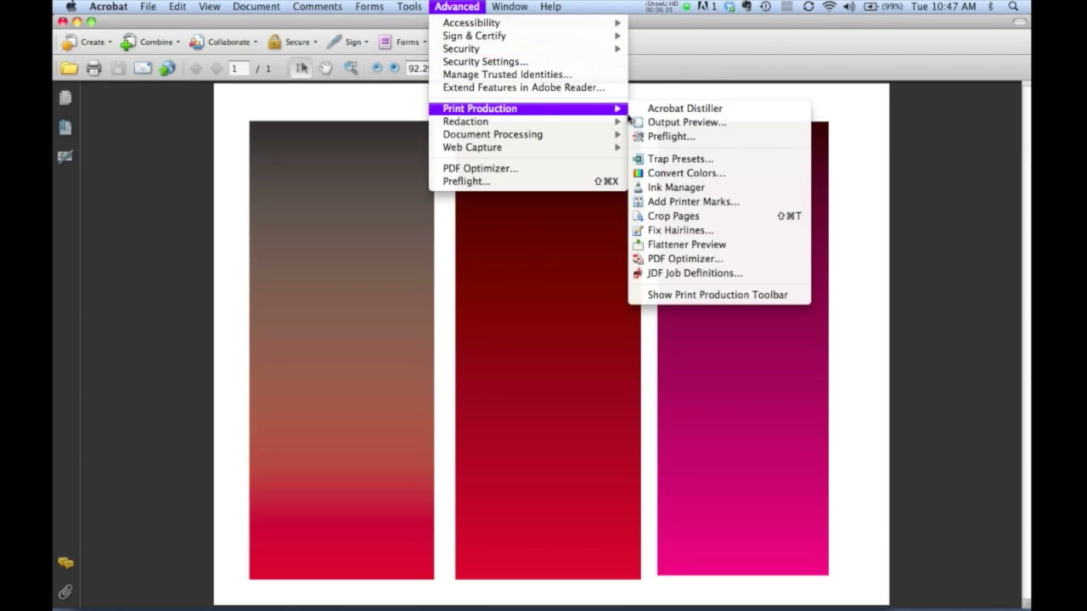
click(663, 124)
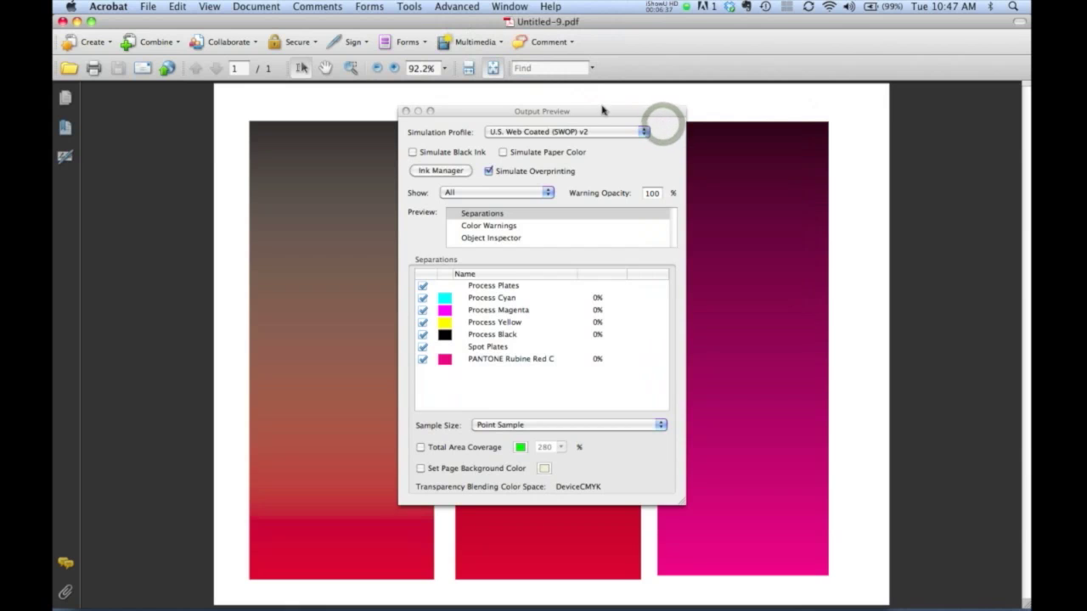
drag(561, 113, 240, 159)
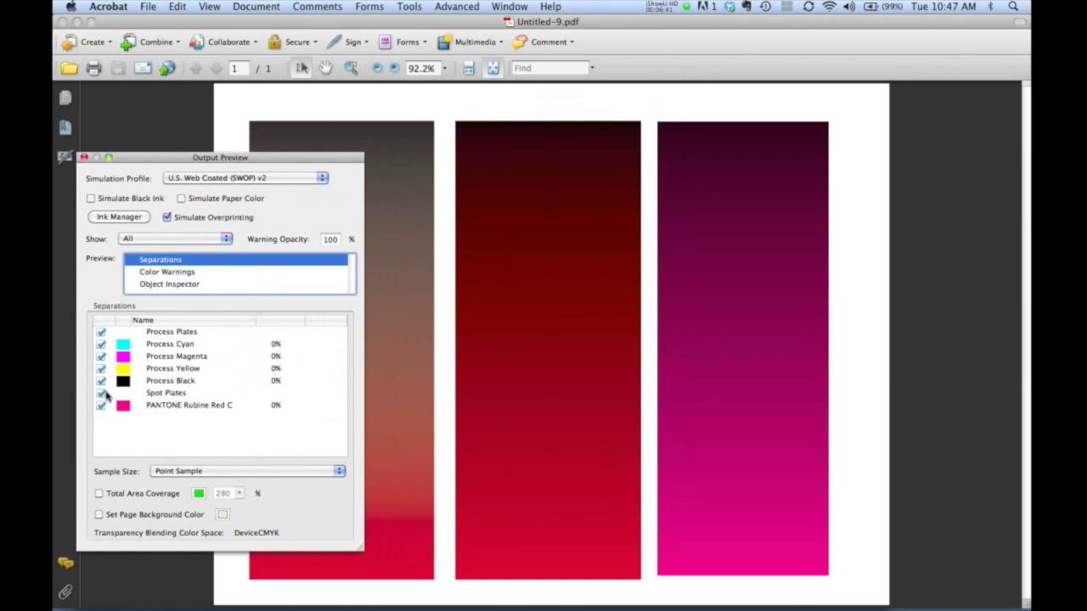
Step: Hide the PANTONE Rubine Red C plate, show it again, then hide Process Black
click(100, 408)
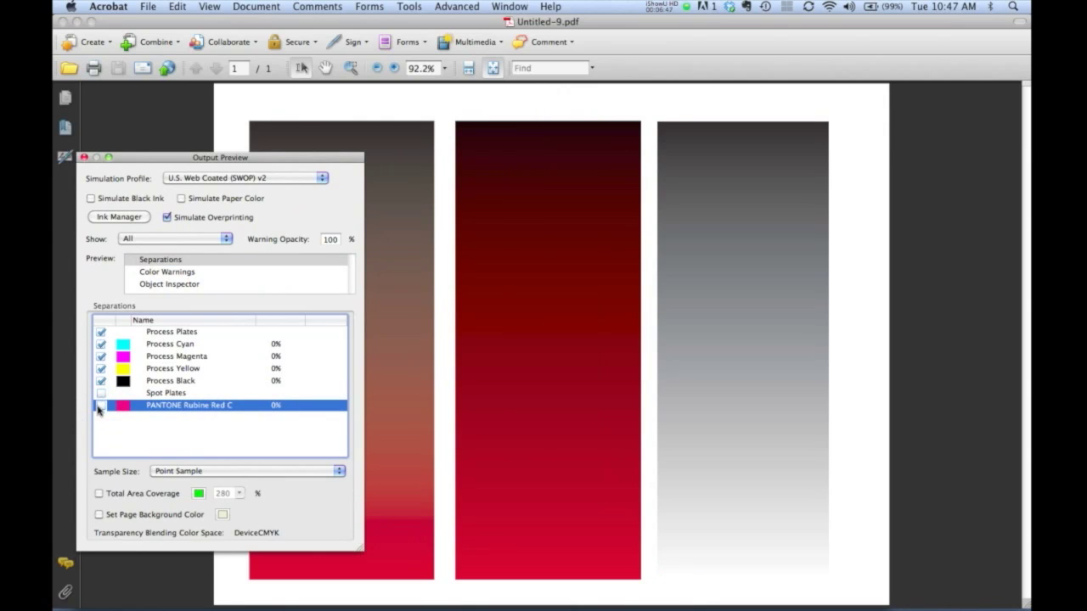
click(99, 408)
click(100, 381)
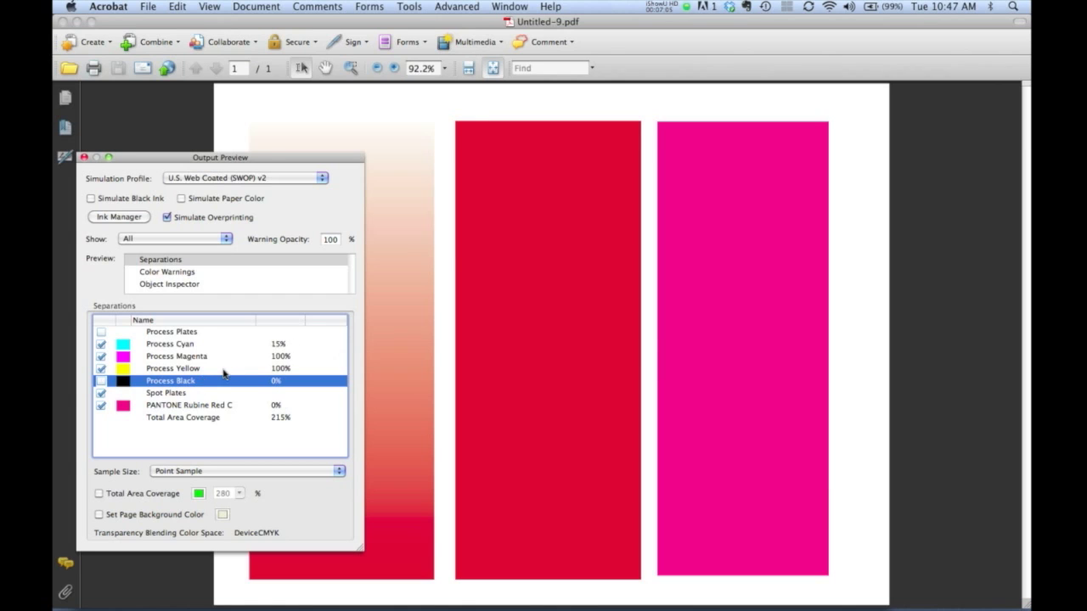
Step: Close the Output Preview dialog
click(84, 158)
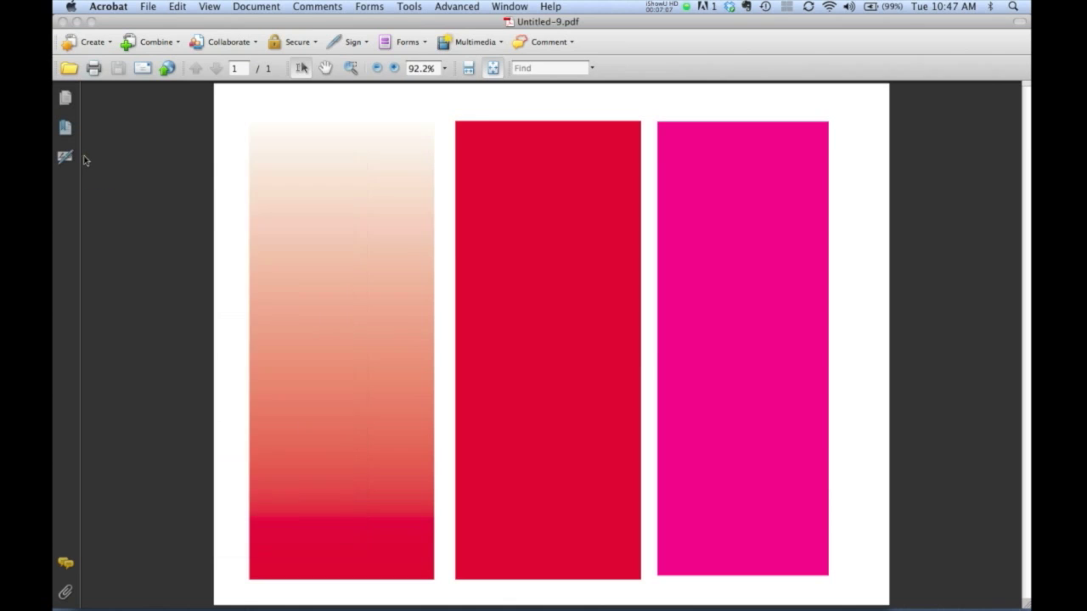